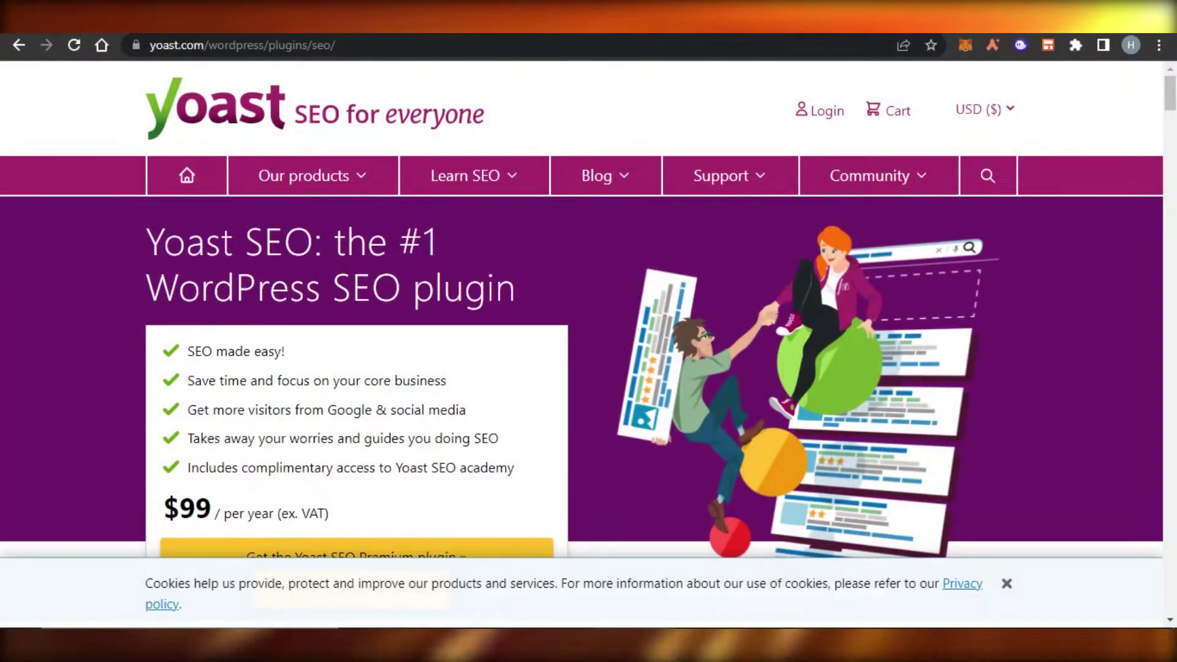
- Glance at the WordPress Dashboard tab, then return to the yoast.com Yoast SEO plugin page
{"action": "left_click", "coordinate": [276, 19]}
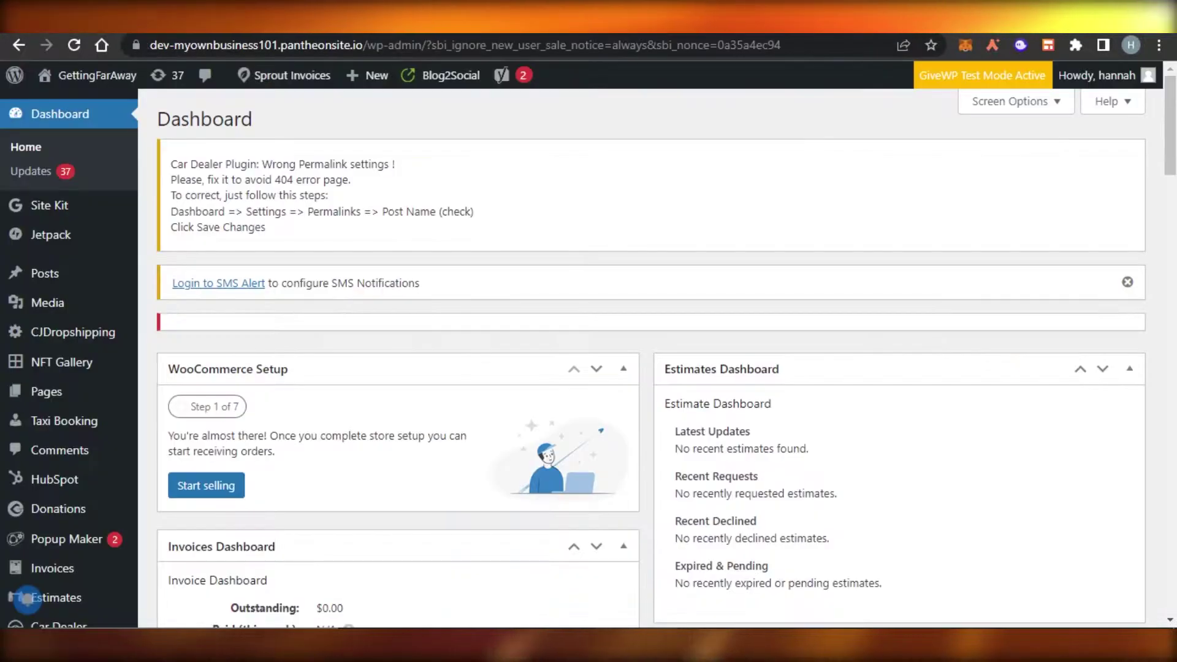
{"action": "left_click", "coordinate": [623, 25]}
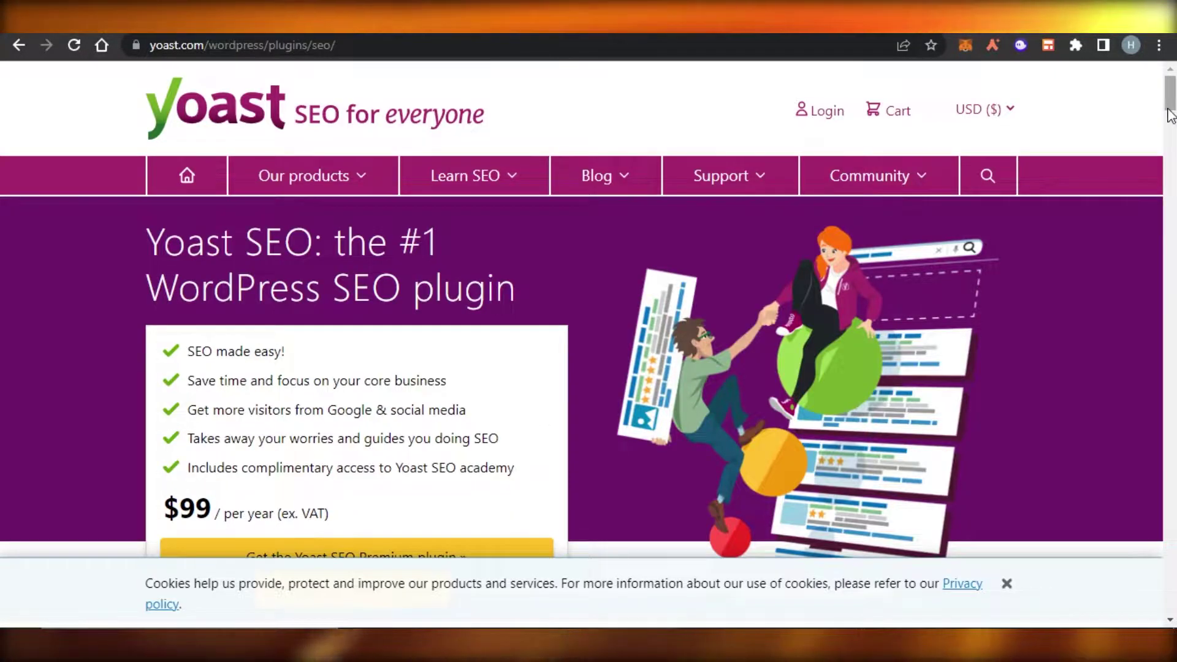
{"action": "left_click_drag", "start_coordinate": [1170, 111], "coordinate": [1171, 147]}
{"action": "key", "text": "ctrl+Tab"}
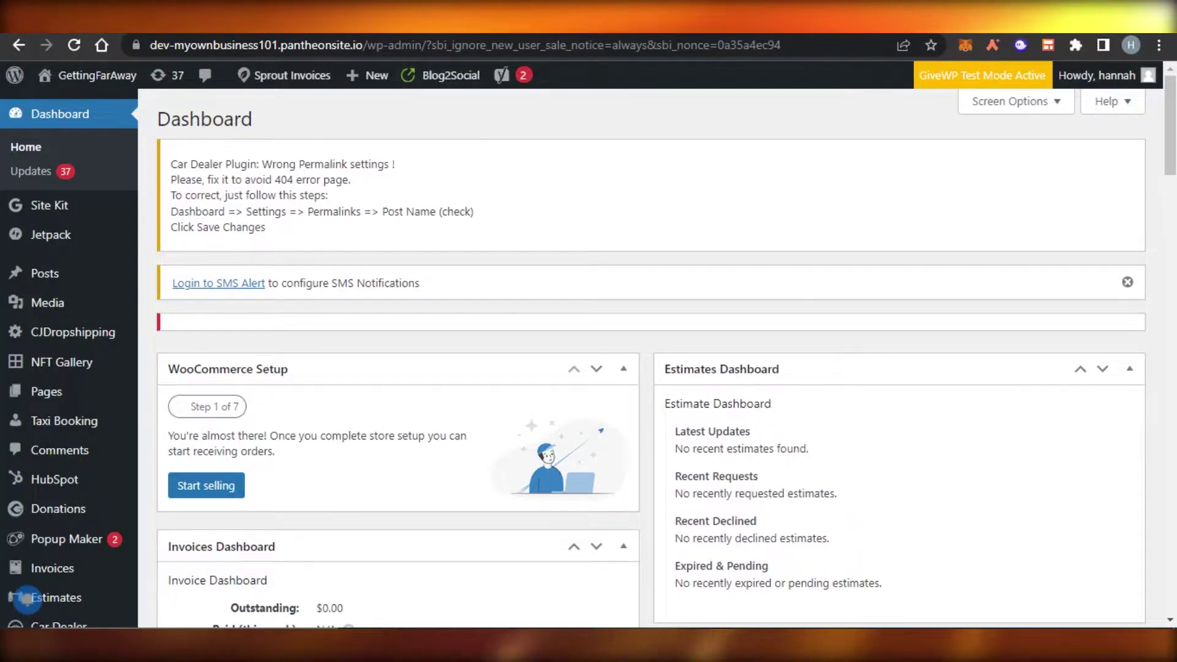
{"action": "key", "text": "ctrl+Tab"}
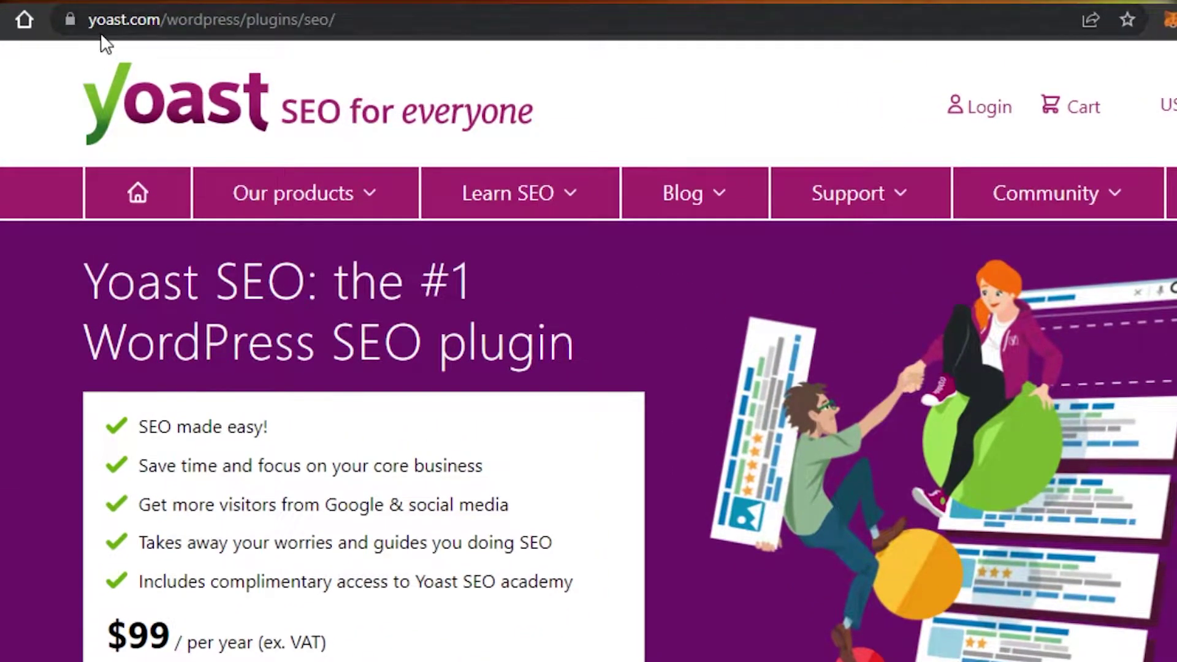
- Open the Our products menu and scroll through the Yoast SEO plugin's features and pricing
{"action": "left_click", "coordinate": [294, 193]}
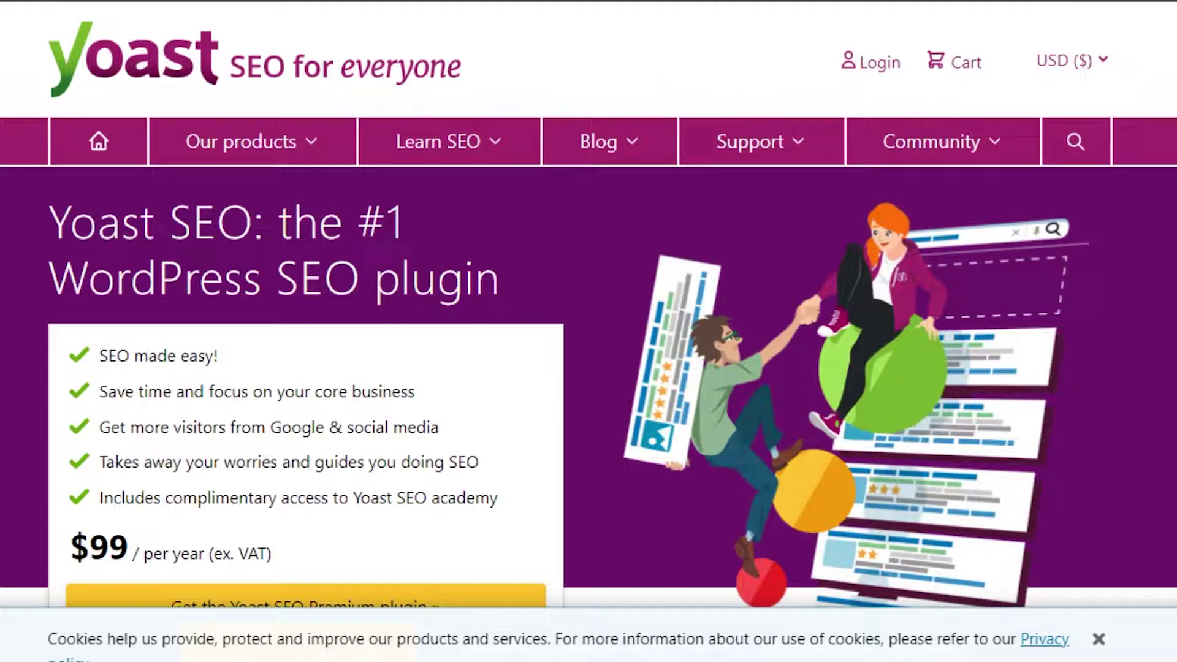
{"action": "scroll", "coordinate": [589, 307], "scroll_direction": "down", "scroll_amount": 15}
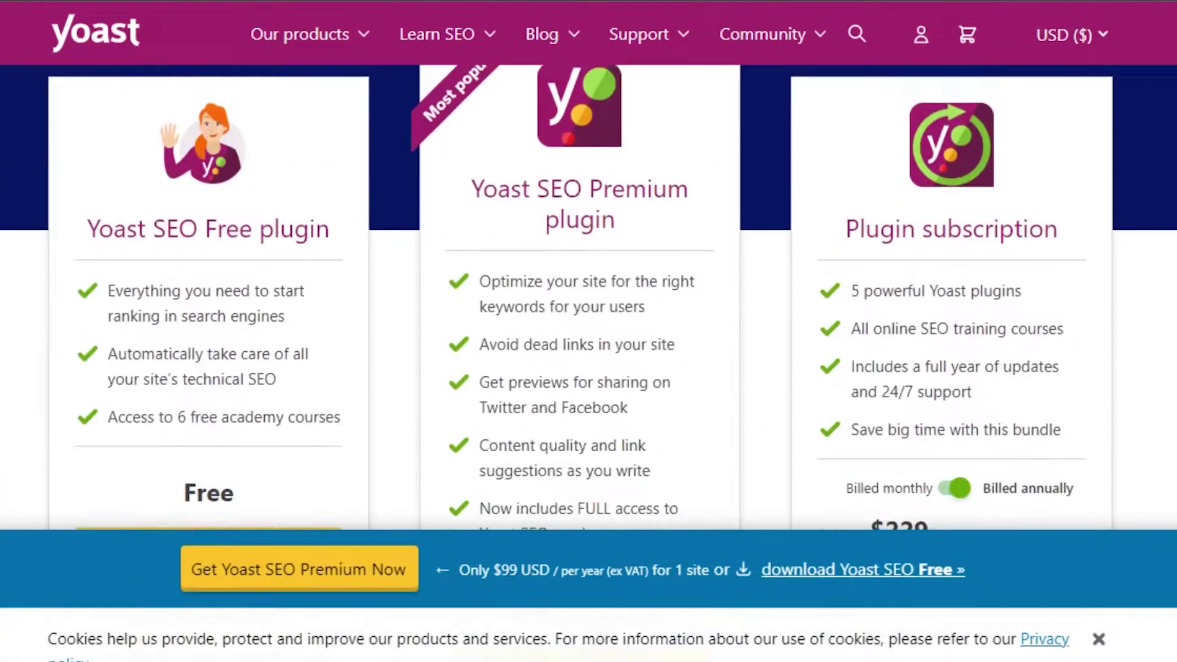
{"action": "scroll", "coordinate": [588, 295], "scroll_direction": "down", "scroll_amount": 13}
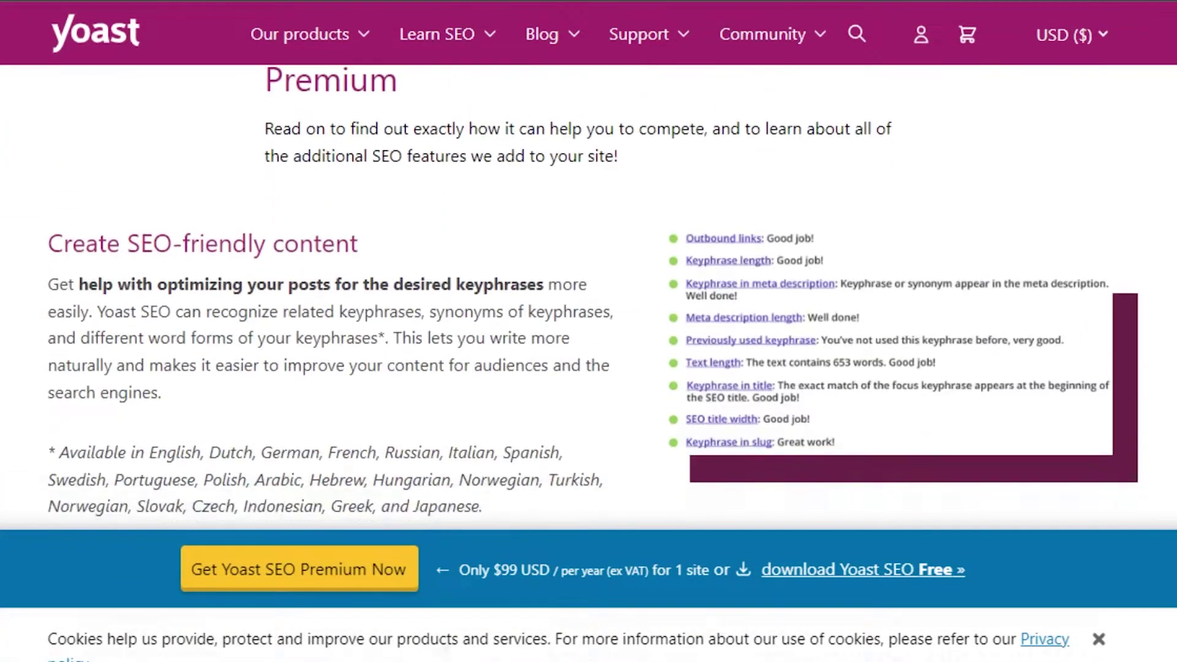
{"action": "scroll", "coordinate": [589, 294], "scroll_direction": "down", "scroll_amount": 15}
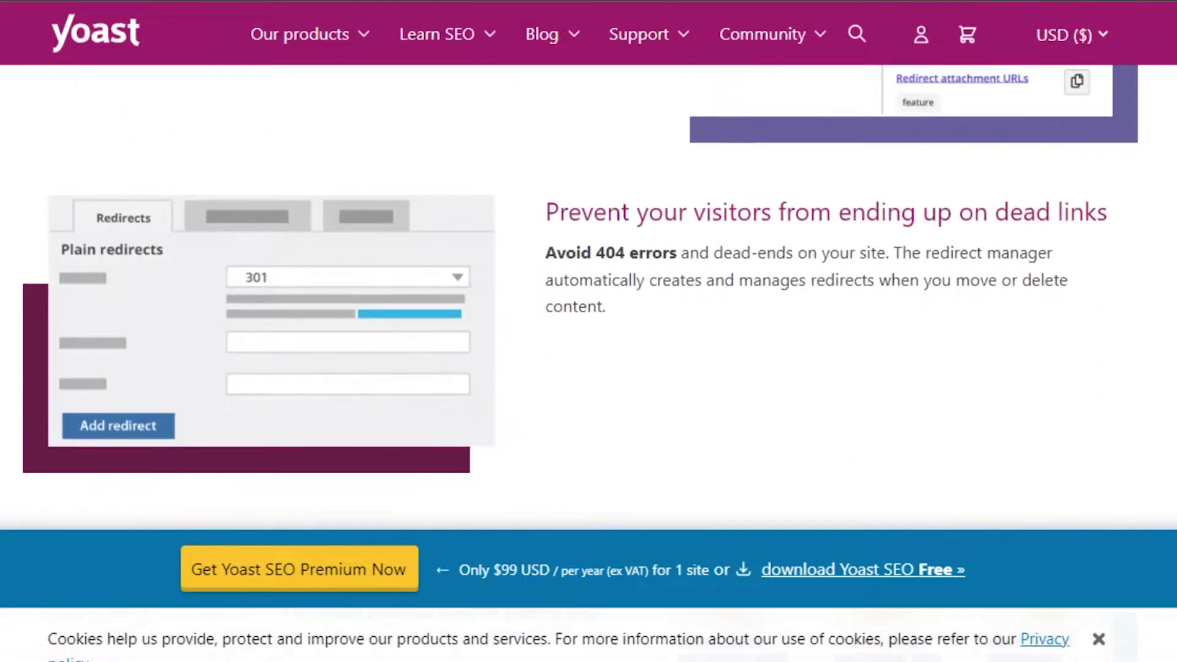
{"action": "scroll", "coordinate": [589, 294], "scroll_direction": "down", "scroll_amount": 15}
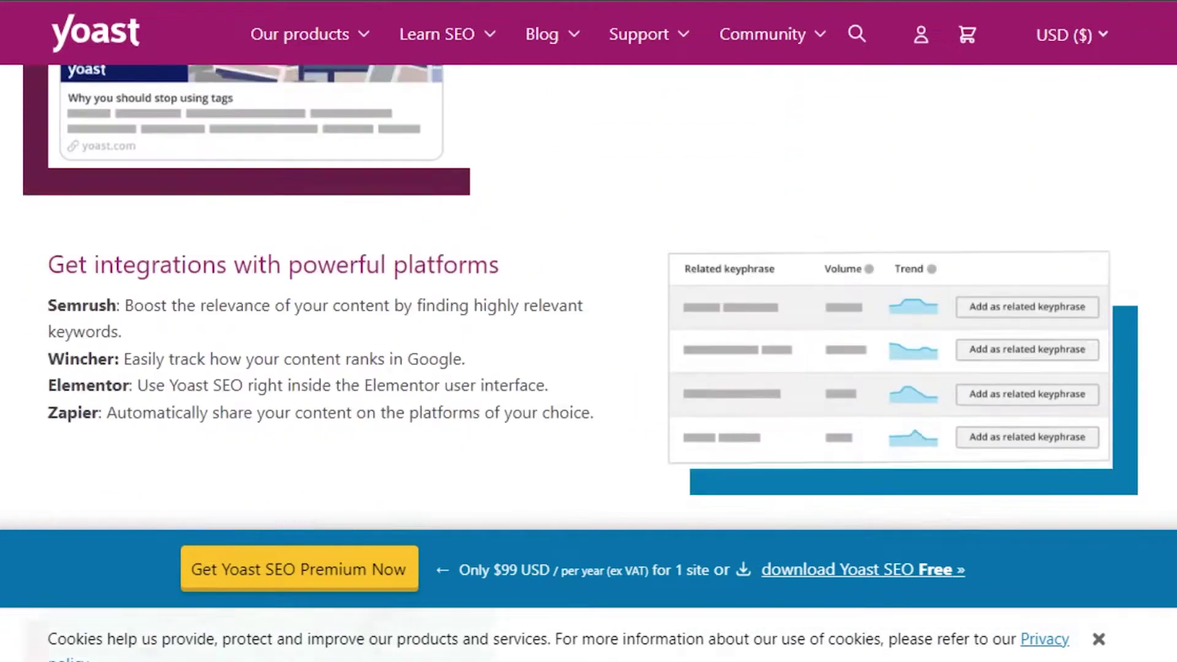
{"action": "scroll", "coordinate": [589, 294], "scroll_direction": "down", "scroll_amount": 12}
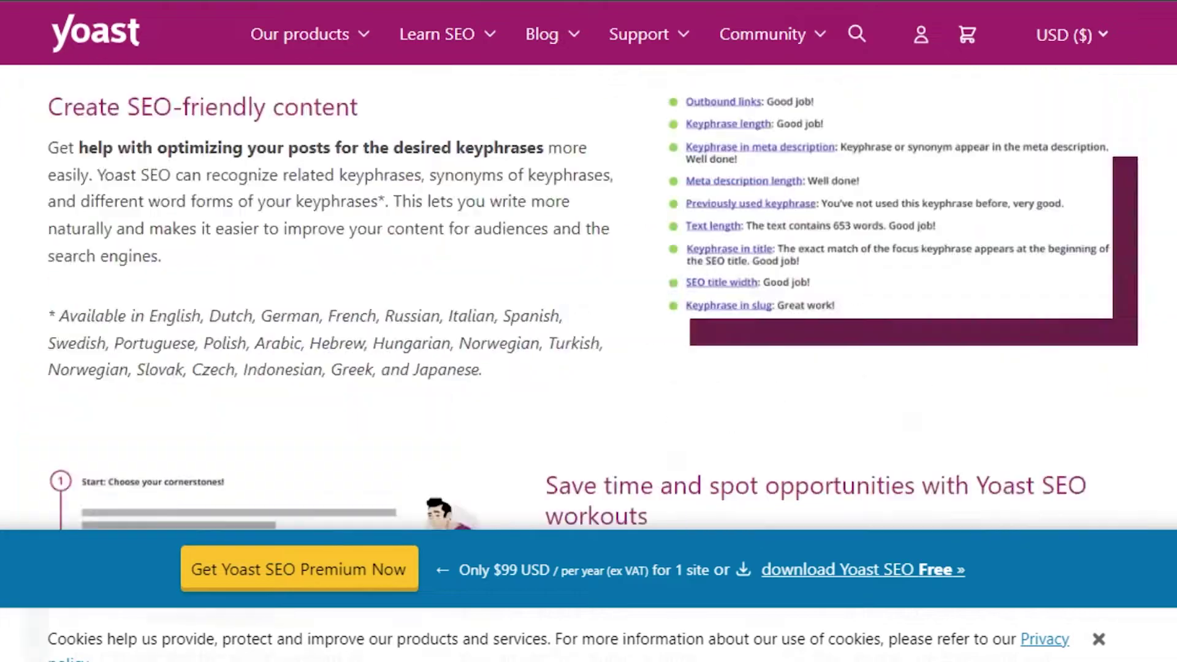
{"action": "scroll", "coordinate": [589, 295], "scroll_direction": "up", "scroll_amount": 12}
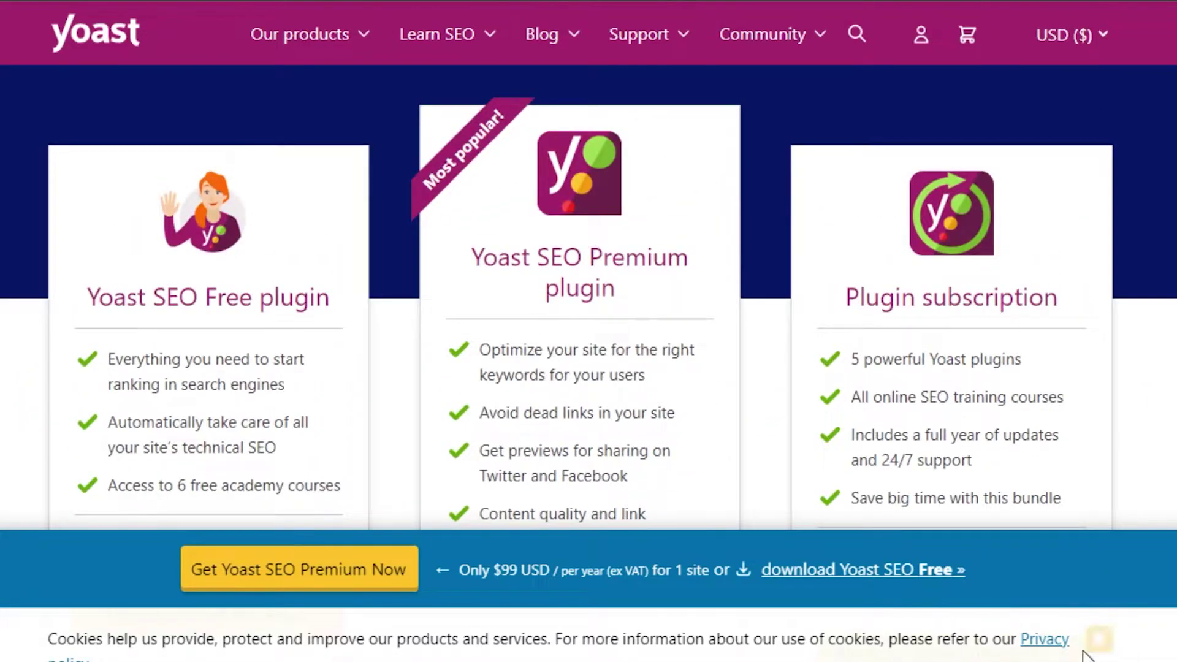
- Dismiss the cookie notice and scroll back to the top of the page
{"action": "left_click", "coordinate": [1098, 639]}
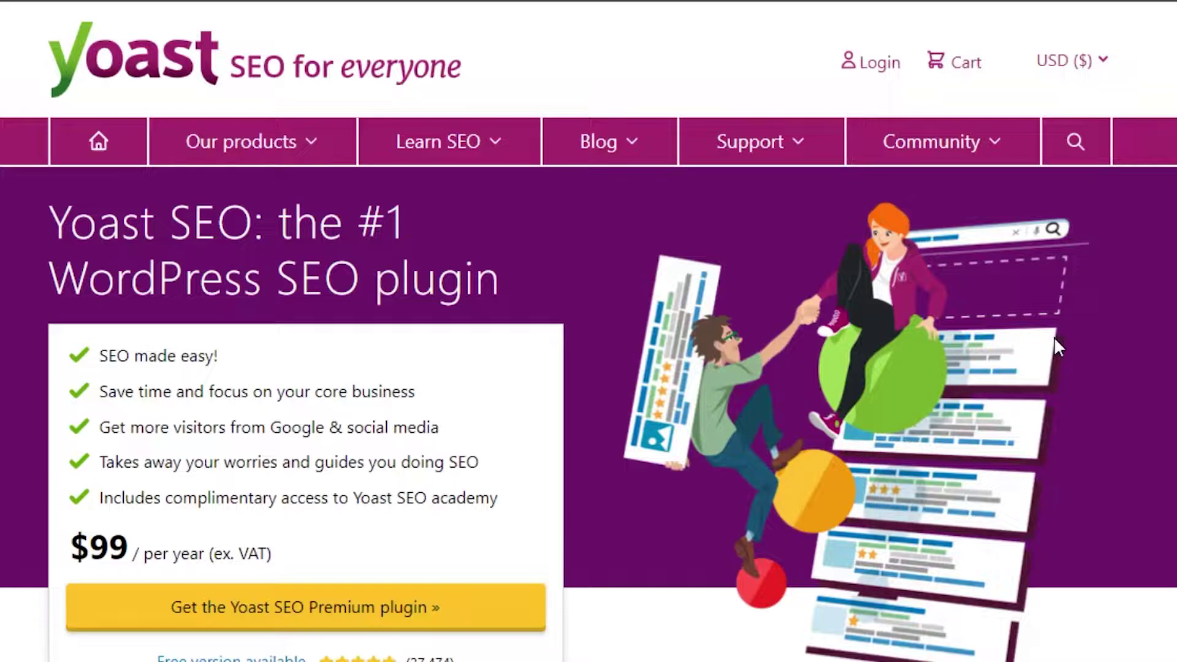
{"action": "scroll", "coordinate": [588, 368], "scroll_direction": "down", "scroll_amount": 5}
{"action": "scroll", "coordinate": [588, 368], "scroll_direction": "up", "scroll_amount": 5}
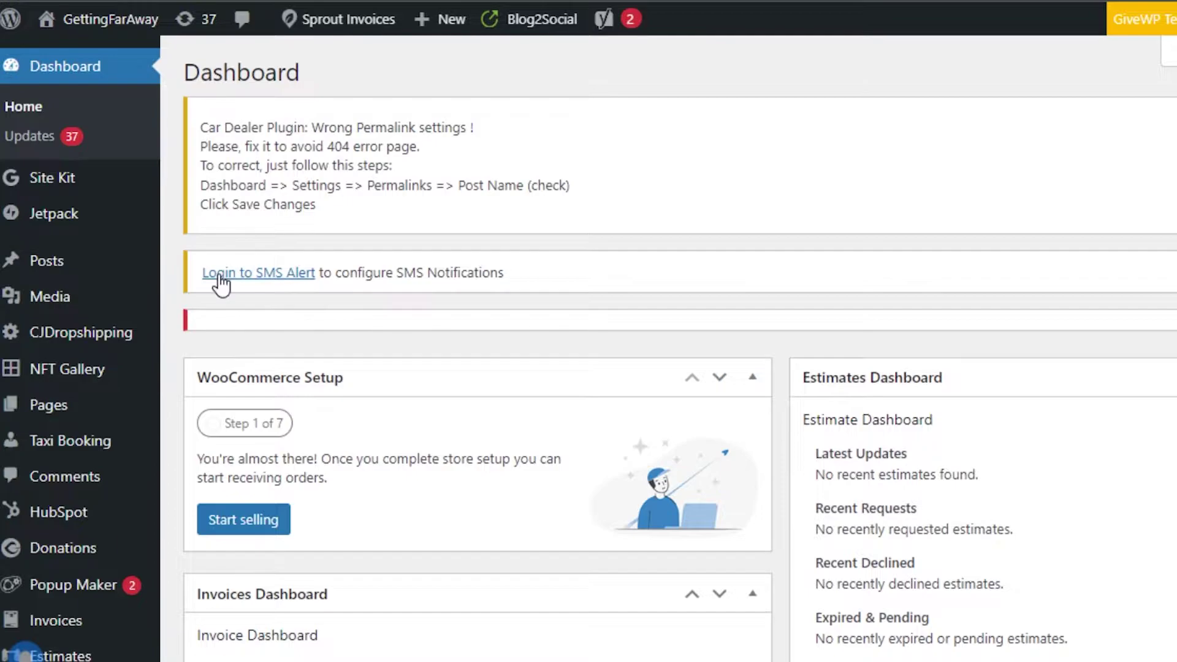
- Go to Plugins > Add New in the WordPress admin and browse the featured plugins list
{"action": "mouse_move", "coordinate": [152, 35]}
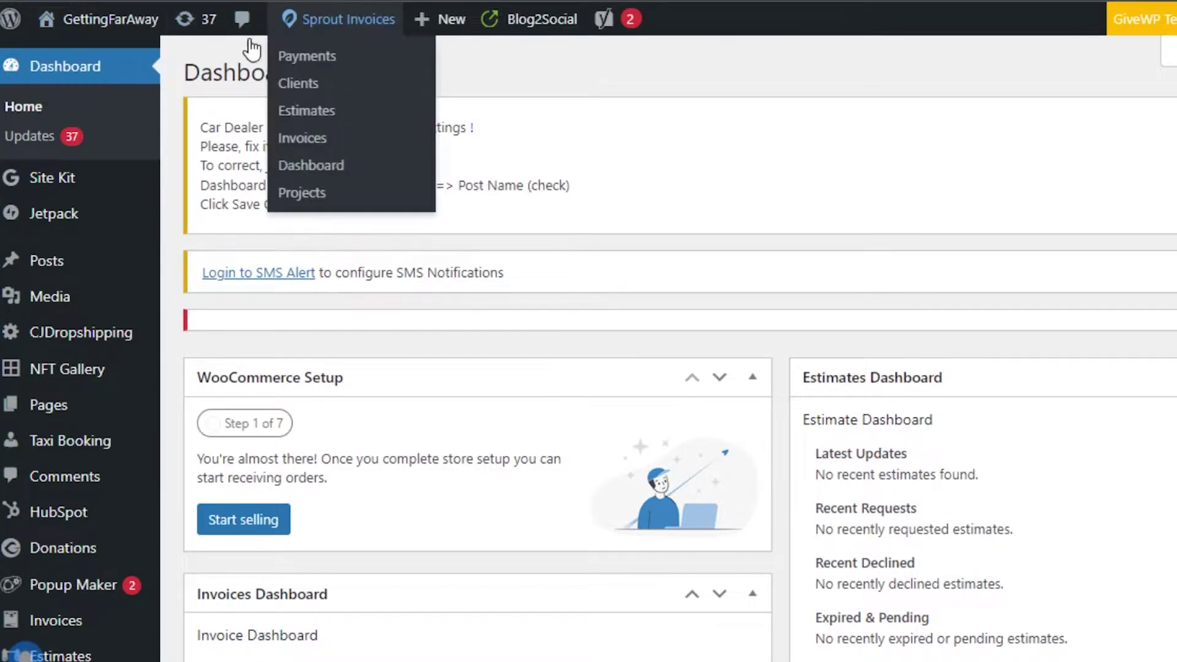
{"action": "scroll", "coordinate": [947, 205], "scroll_direction": "down", "scroll_amount": 8}
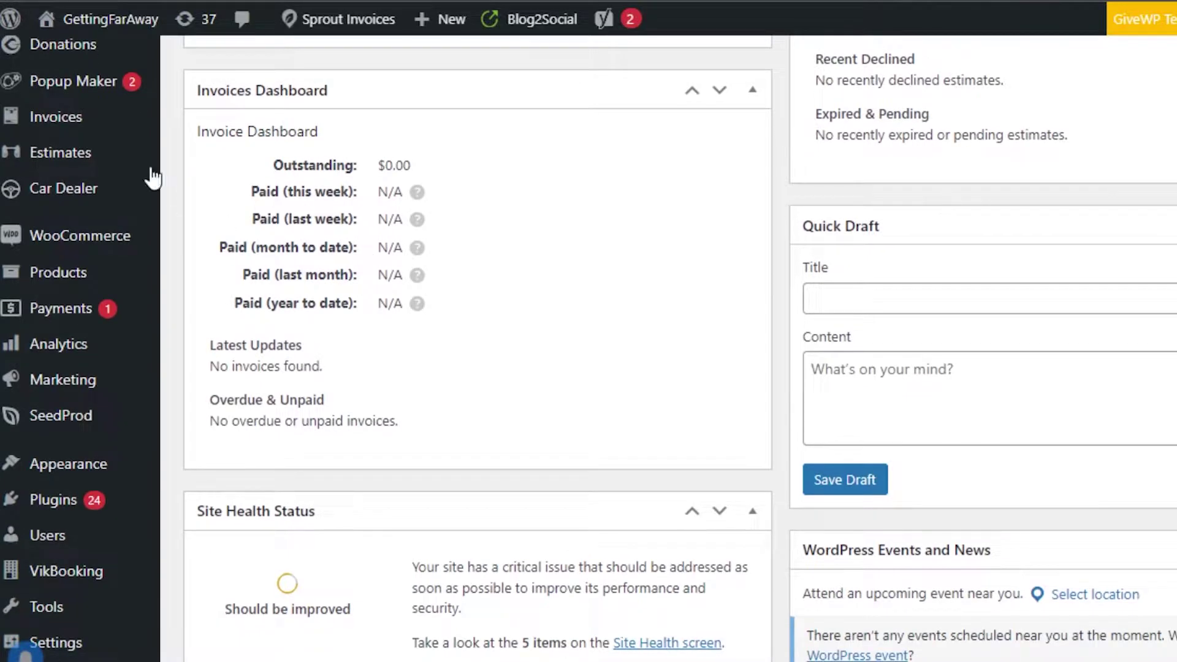
{"action": "mouse_move", "coordinate": [59, 503]}
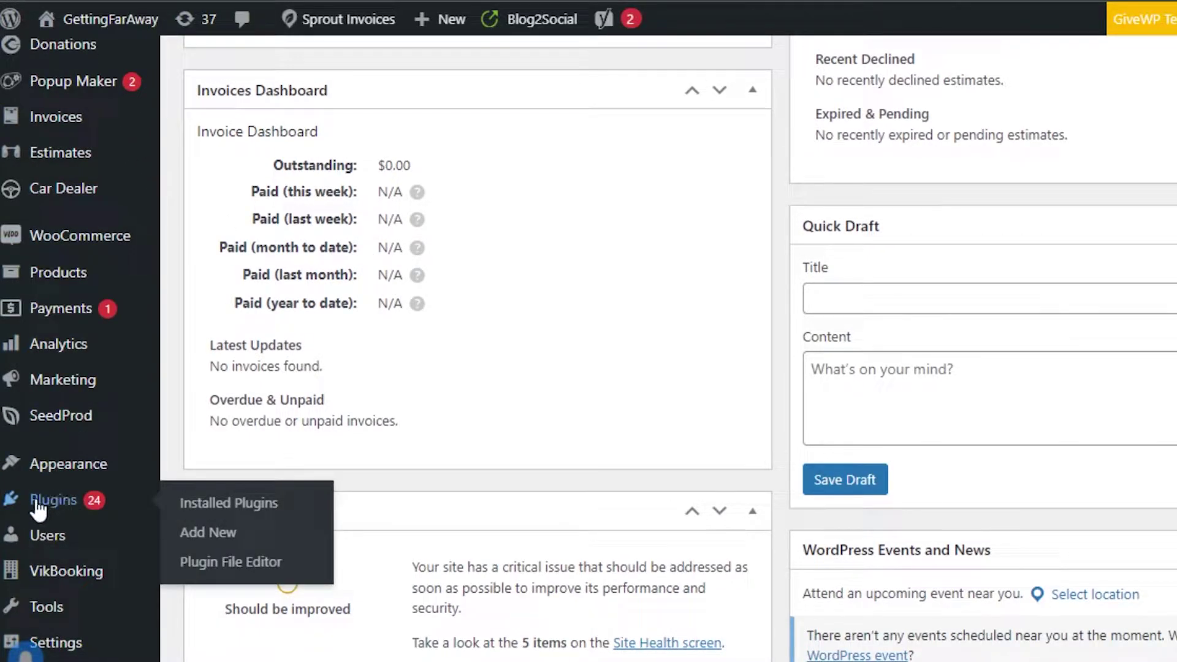
{"action": "left_click", "coordinate": [216, 532]}
{"action": "scroll", "coordinate": [675, 343], "scroll_direction": "down", "scroll_amount": 8}
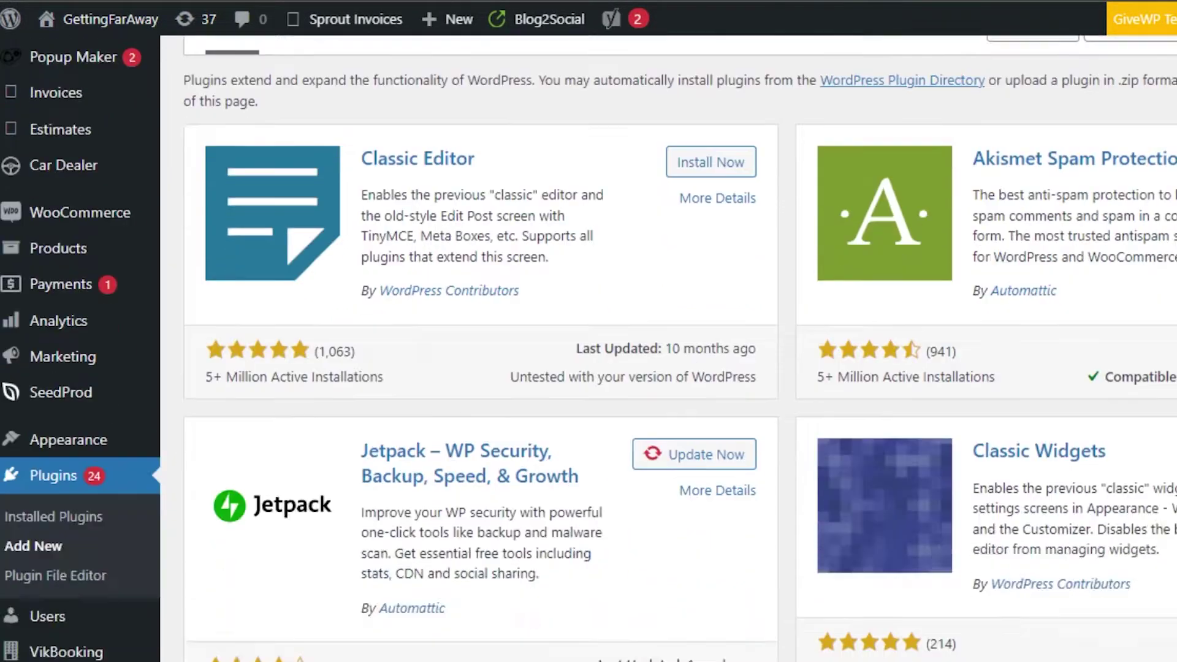
{"action": "scroll", "coordinate": [674, 343], "scroll_direction": "down", "scroll_amount": 5}
{"action": "scroll", "coordinate": [675, 344], "scroll_direction": "up", "scroll_amount": 10}
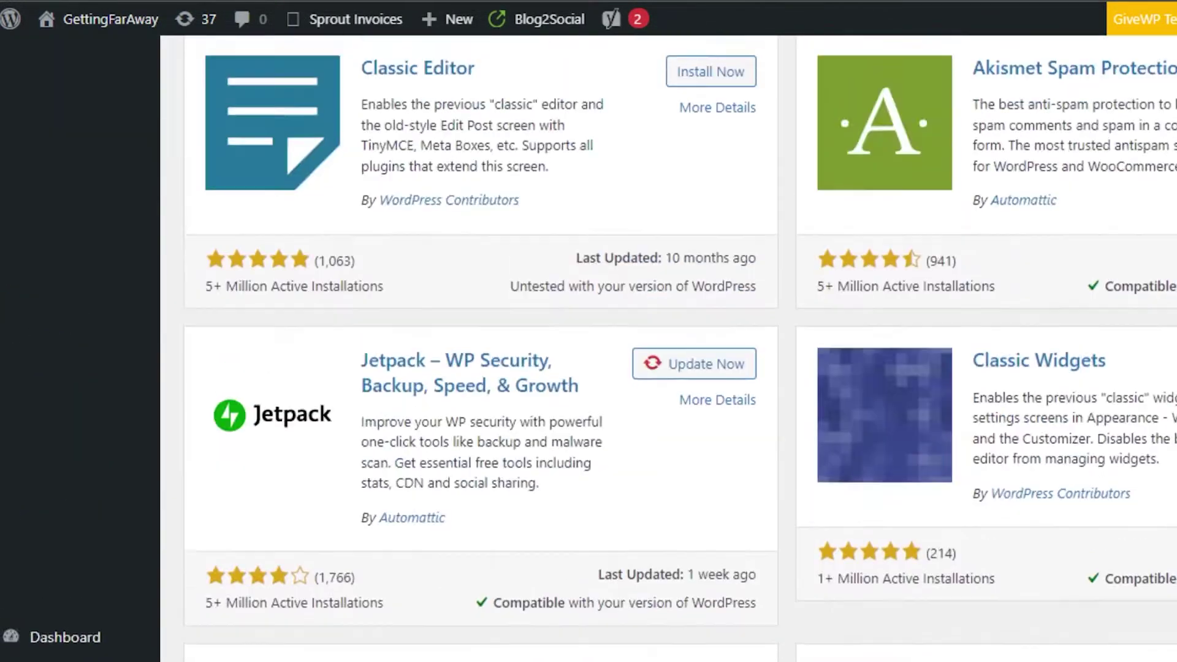
{"action": "scroll", "coordinate": [675, 343], "scroll_direction": "down", "scroll_amount": 2}
- Search plugins for 'yoast' and update the Yoast SEO plugin from its card
{"action": "left_click", "coordinate": [1126, 204]}
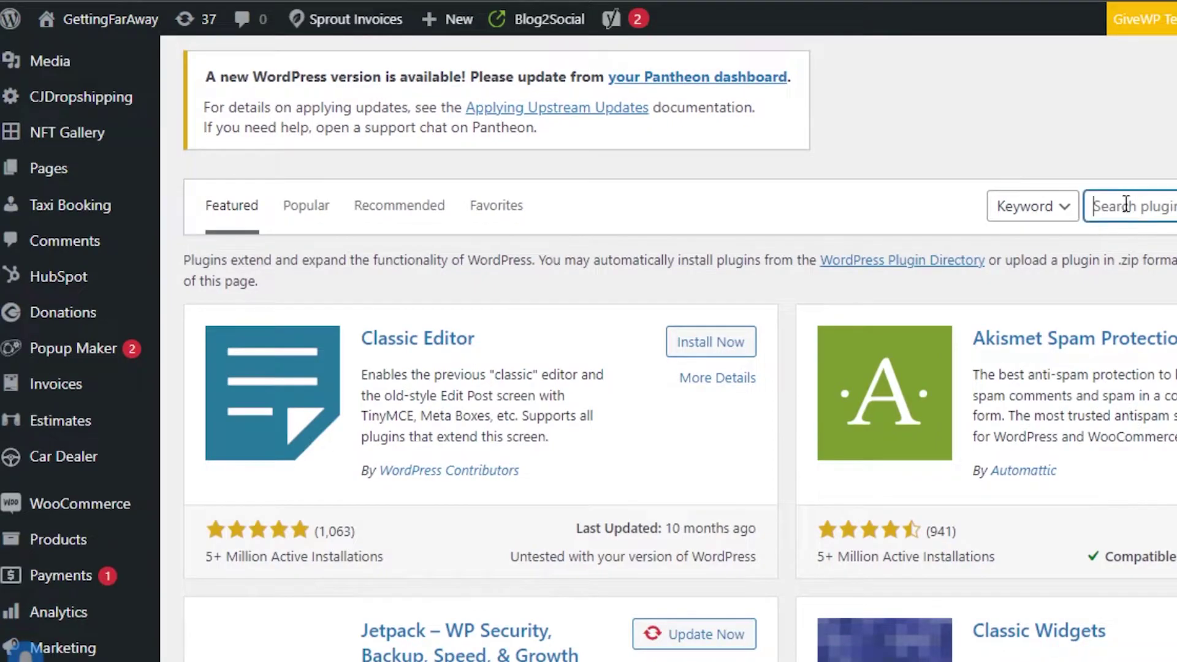
{"action": "type", "text": "yoast"}
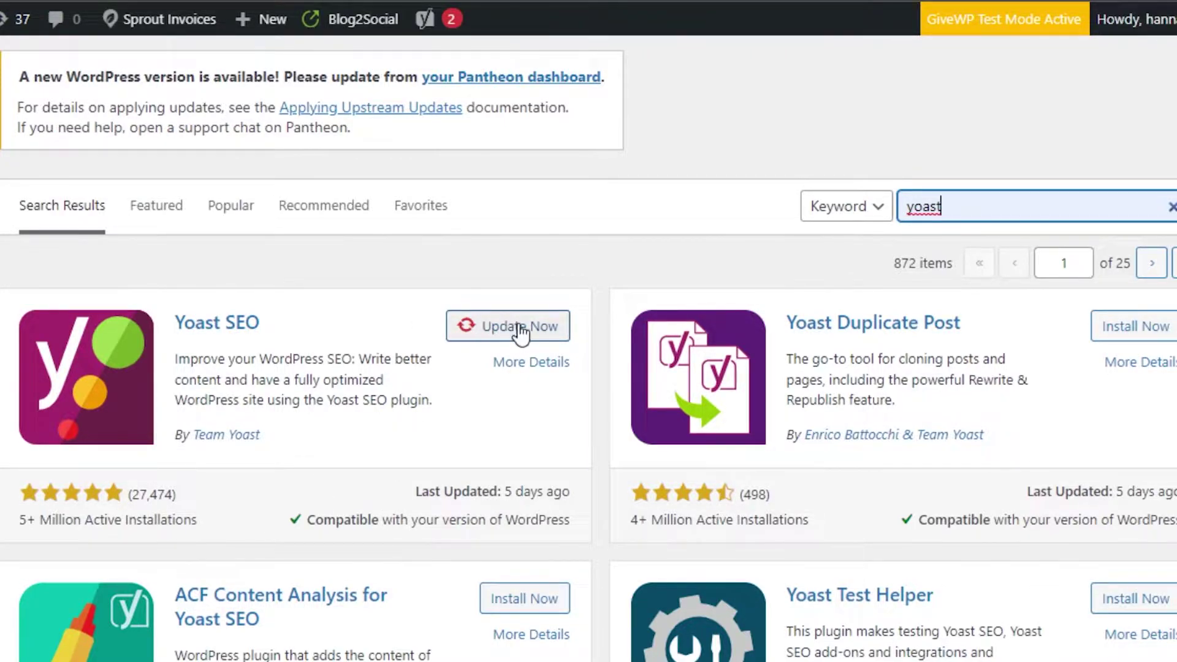
{"action": "left_click", "coordinate": [482, 340]}
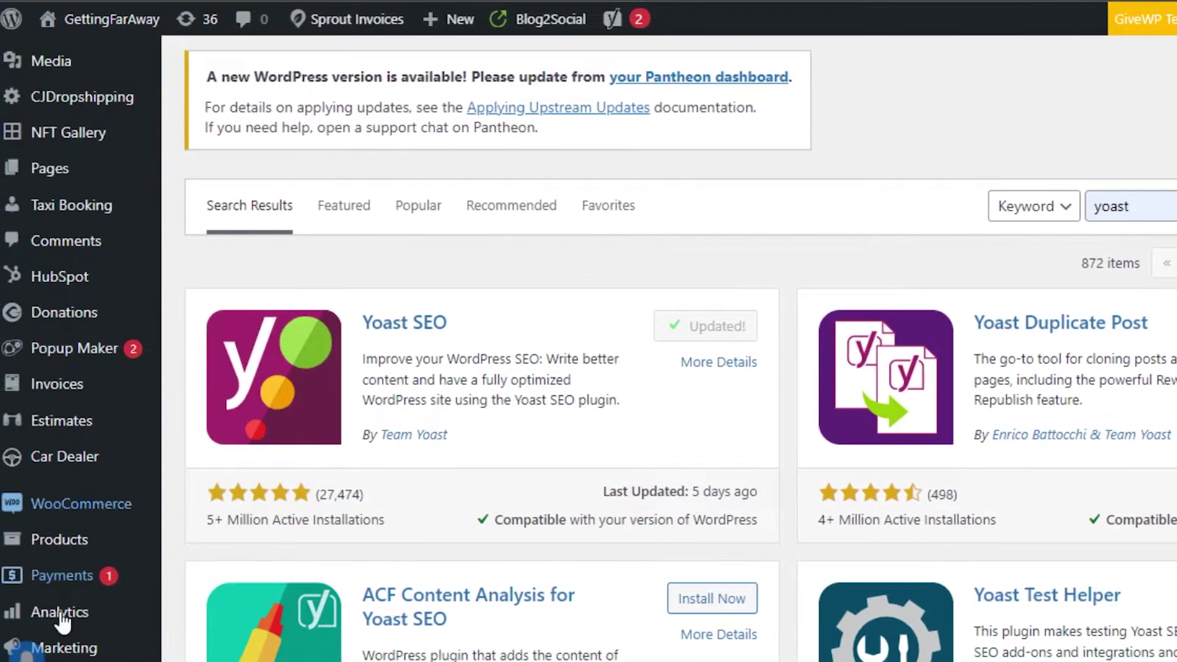
{"action": "scroll", "coordinate": [25, 651], "scroll_direction": "down", "scroll_amount": 8}
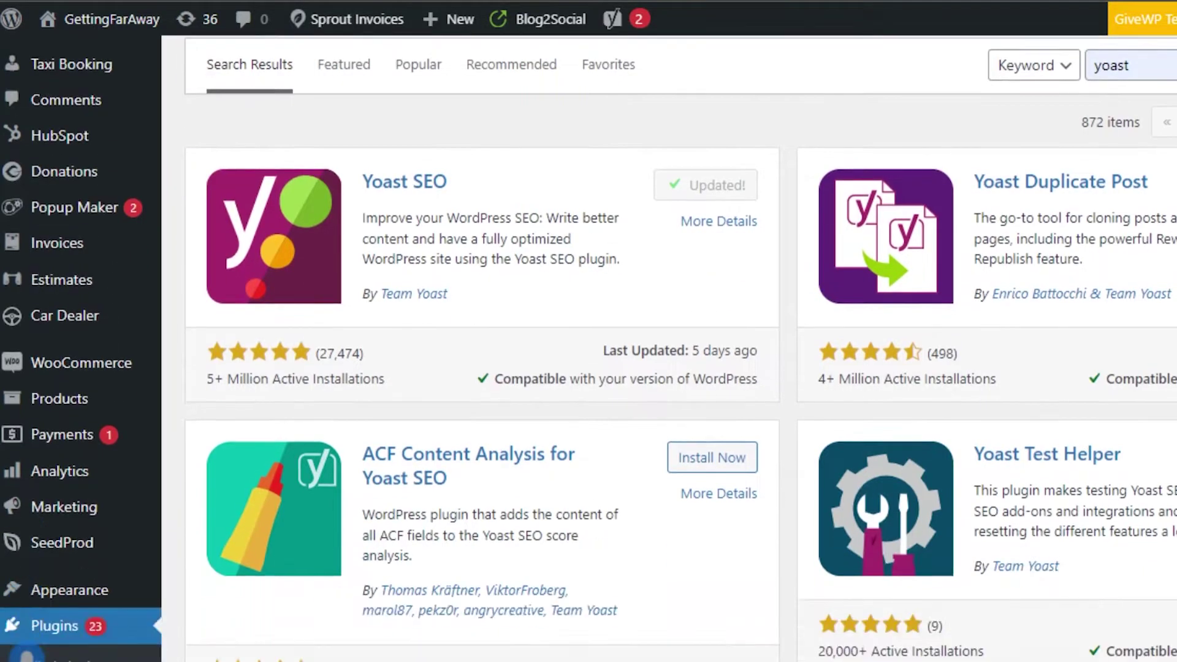
{"action": "scroll", "coordinate": [25, 651], "scroll_direction": "down", "scroll_amount": 3}
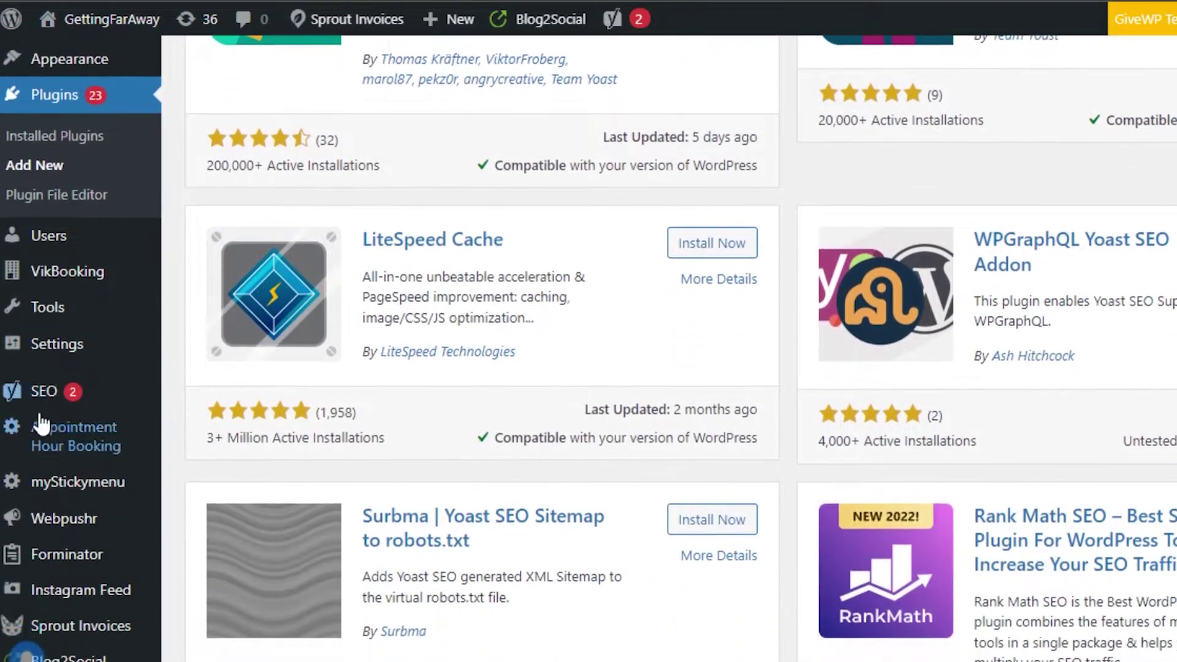
{"action": "mouse_move", "coordinate": [43, 399]}
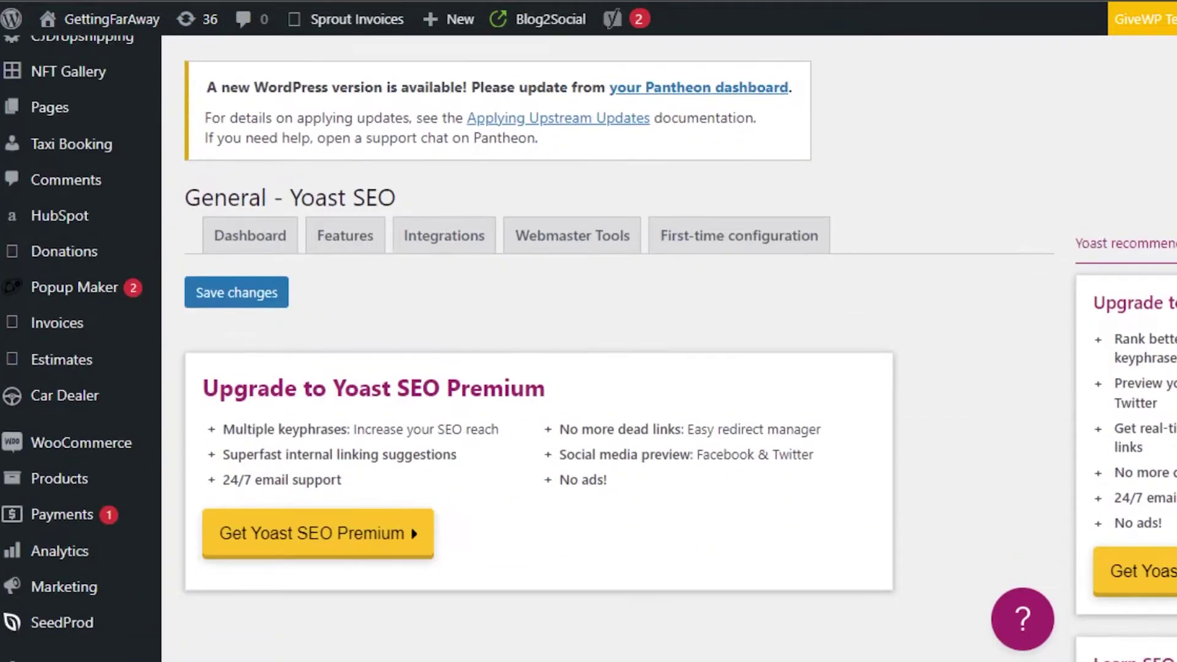
- Open the Yoast SEO dashboard with its problems overview
{"action": "scroll", "coordinate": [523, 232], "scroll_direction": "down", "scroll_amount": 3}
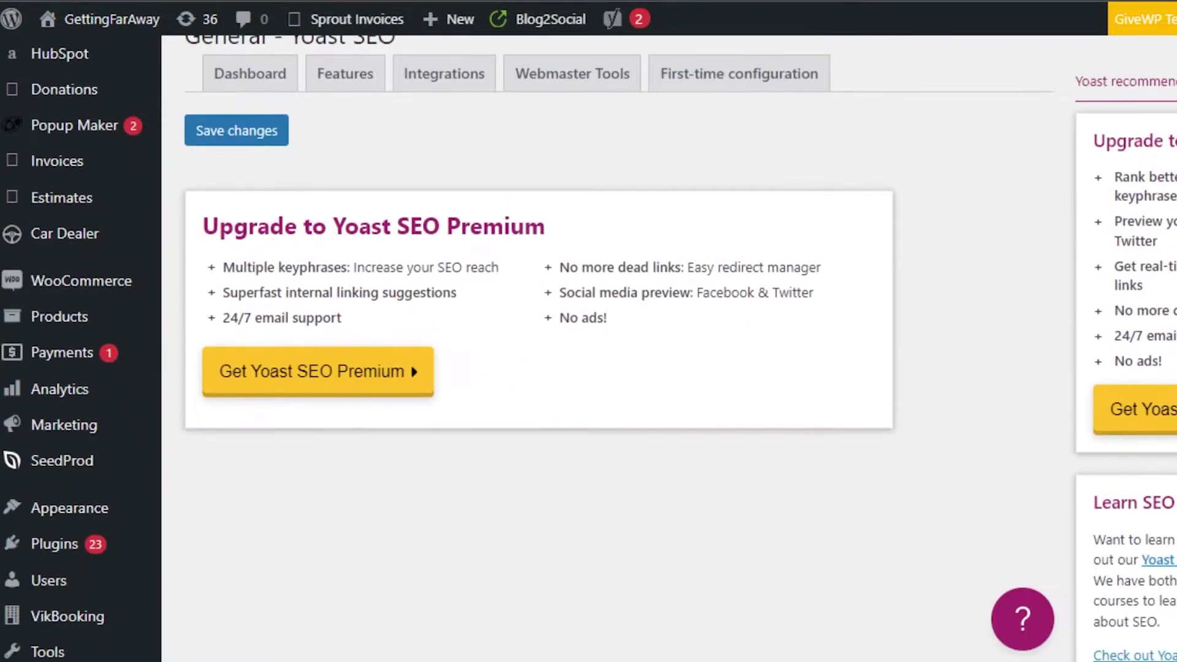
{"action": "scroll", "coordinate": [523, 232], "scroll_direction": "up", "scroll_amount": 6}
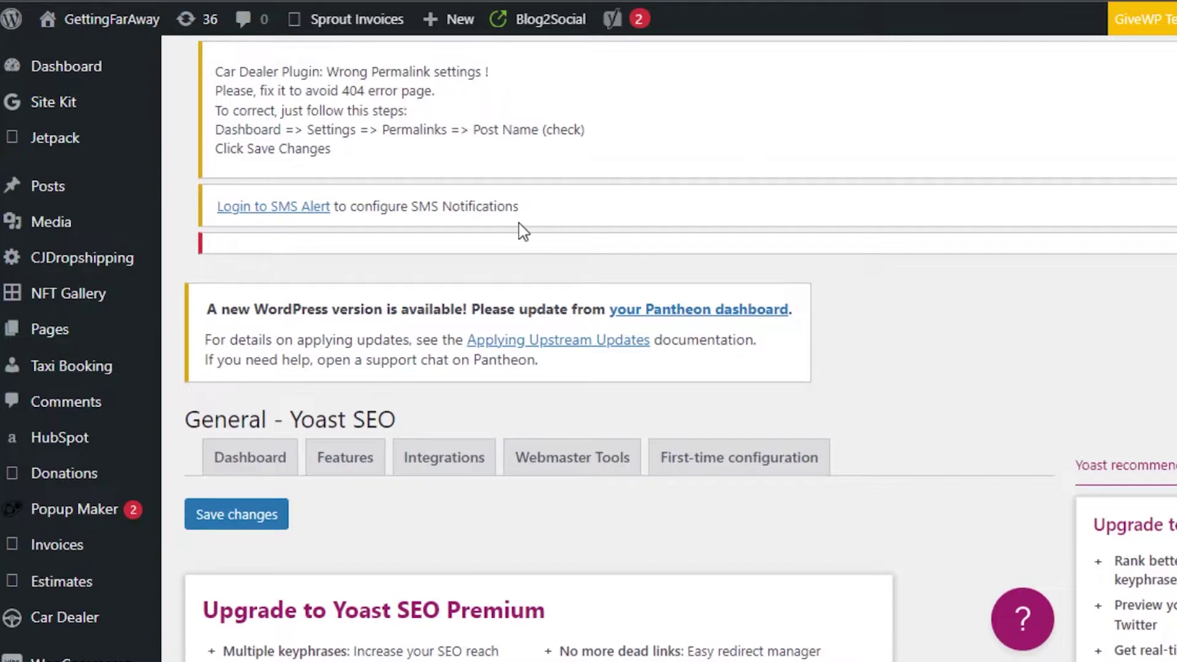
{"action": "left_click", "coordinate": [235, 464]}
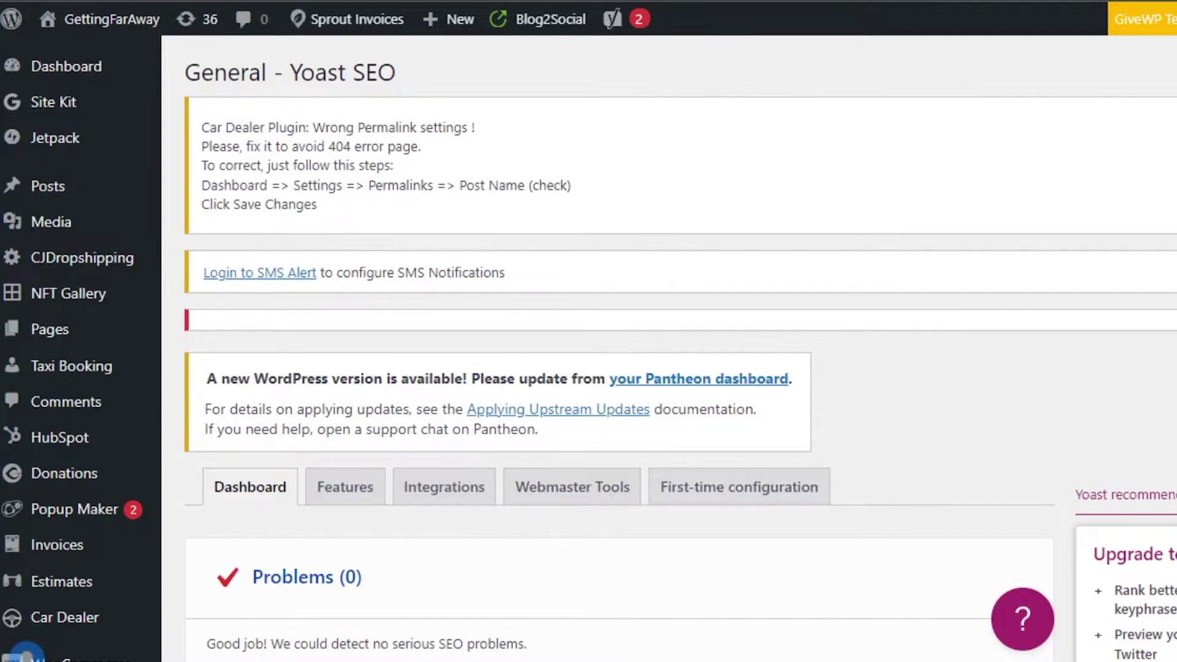
{"action": "scroll", "coordinate": [589, 348], "scroll_direction": "down", "scroll_amount": 5}
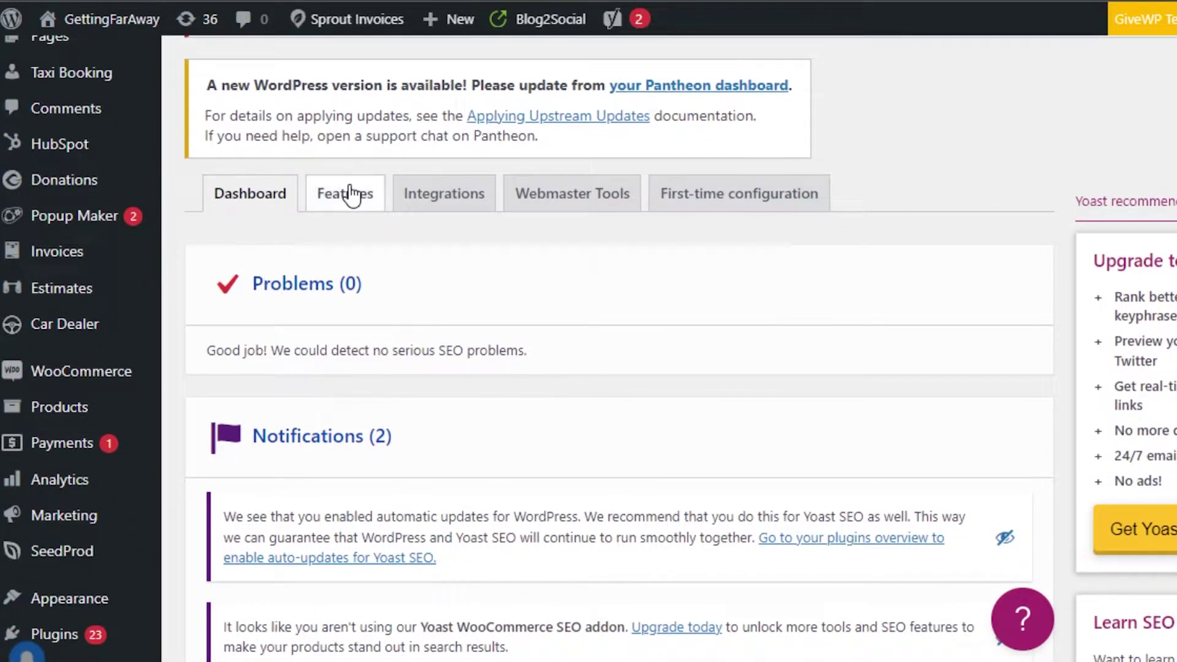
- Show the Features tab and review the On/Off toggles for SEO analysis, XML sitemaps and others
{"action": "left_click", "coordinate": [352, 195]}
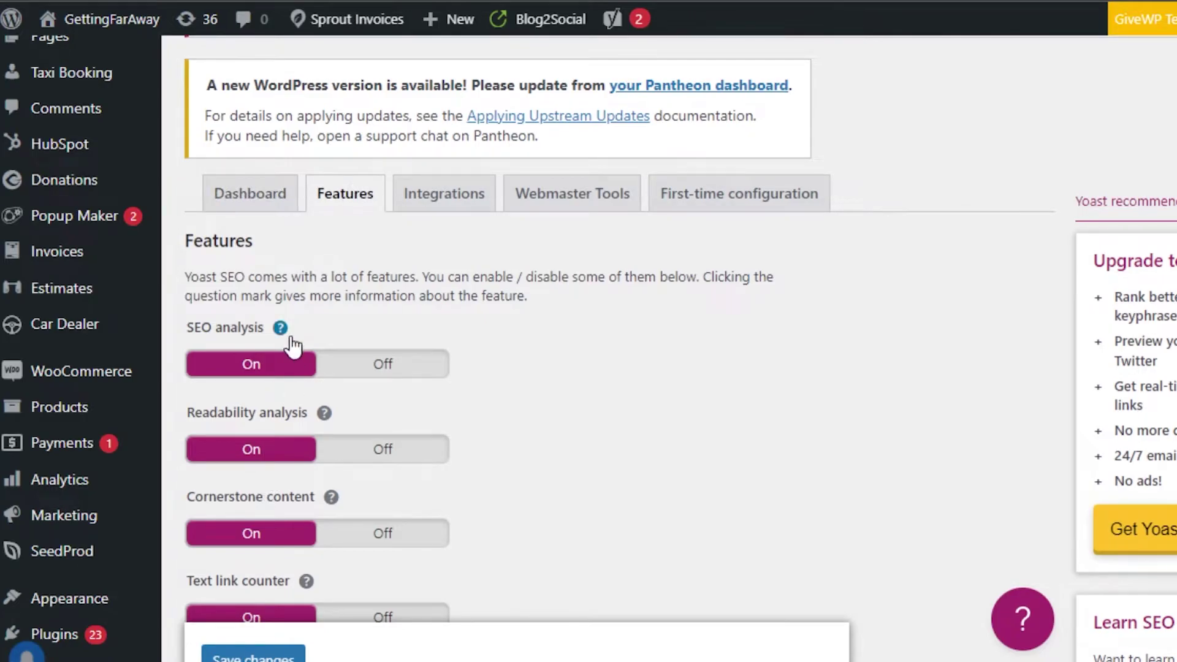
{"action": "scroll", "coordinate": [588, 350], "scroll_direction": "down", "scroll_amount": 4}
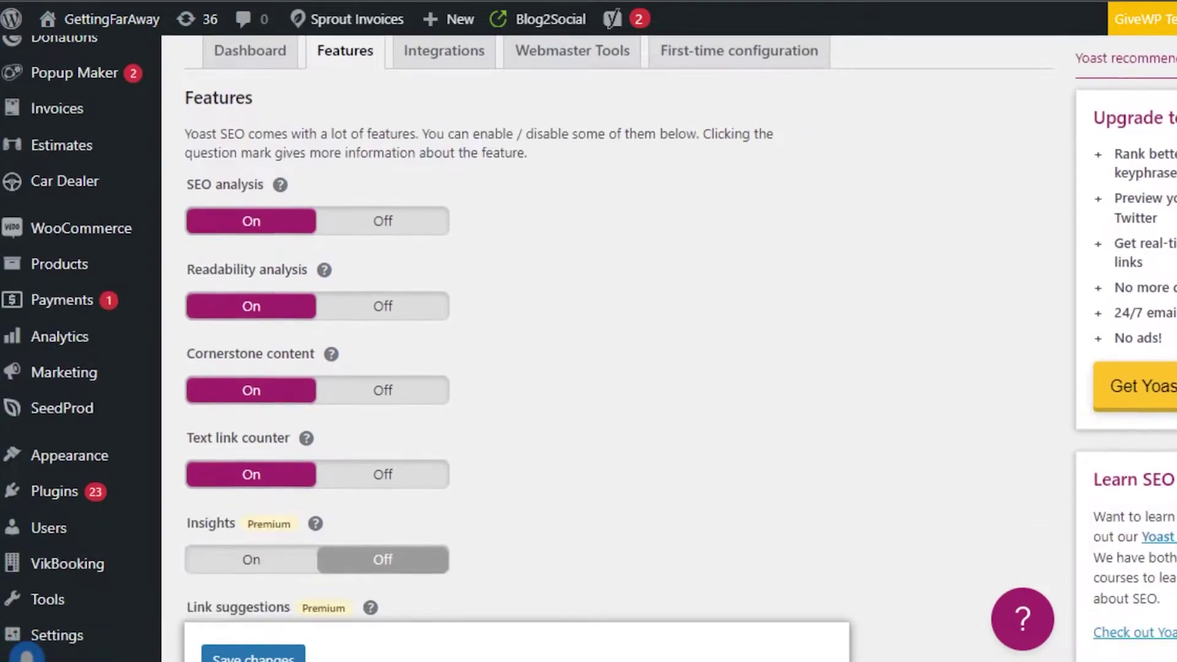
{"action": "scroll", "coordinate": [26, 656], "scroll_direction": "up", "scroll_amount": 1}
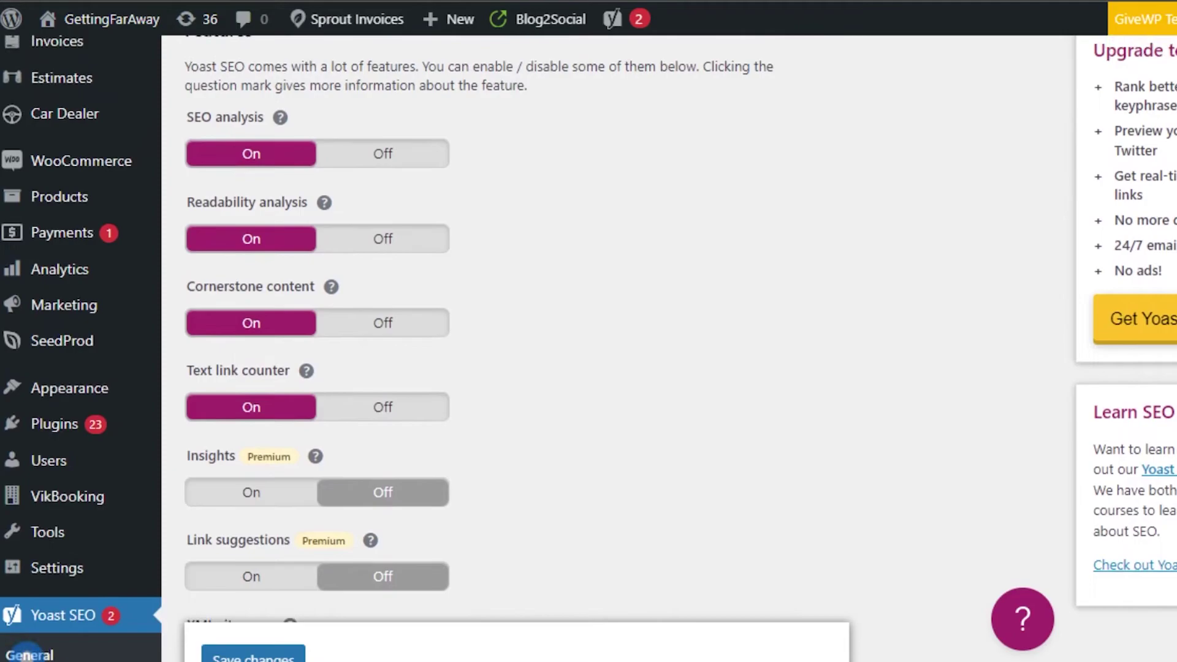
{"action": "scroll", "coordinate": [27, 655], "scroll_direction": "down", "scroll_amount": 9}
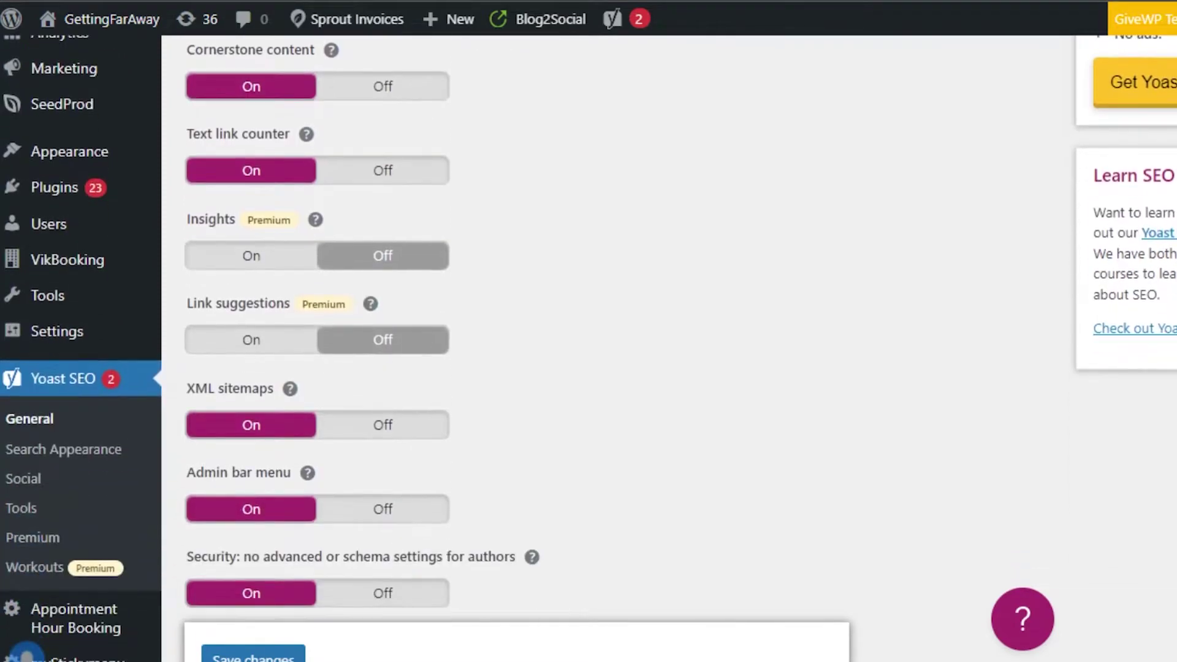
{"action": "scroll", "coordinate": [26, 655], "scroll_direction": "down", "scroll_amount": 1}
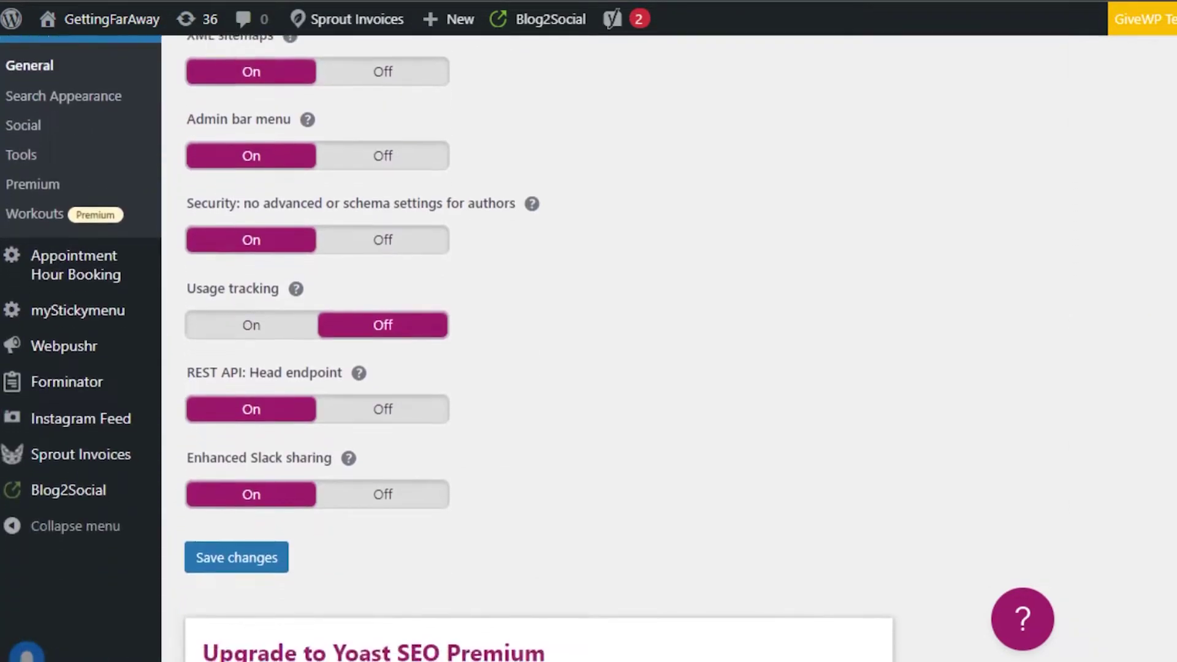
{"action": "scroll", "coordinate": [472, 296], "scroll_direction": "down", "scroll_amount": 3}
{"action": "scroll", "coordinate": [472, 296], "scroll_direction": "up", "scroll_amount": 20}
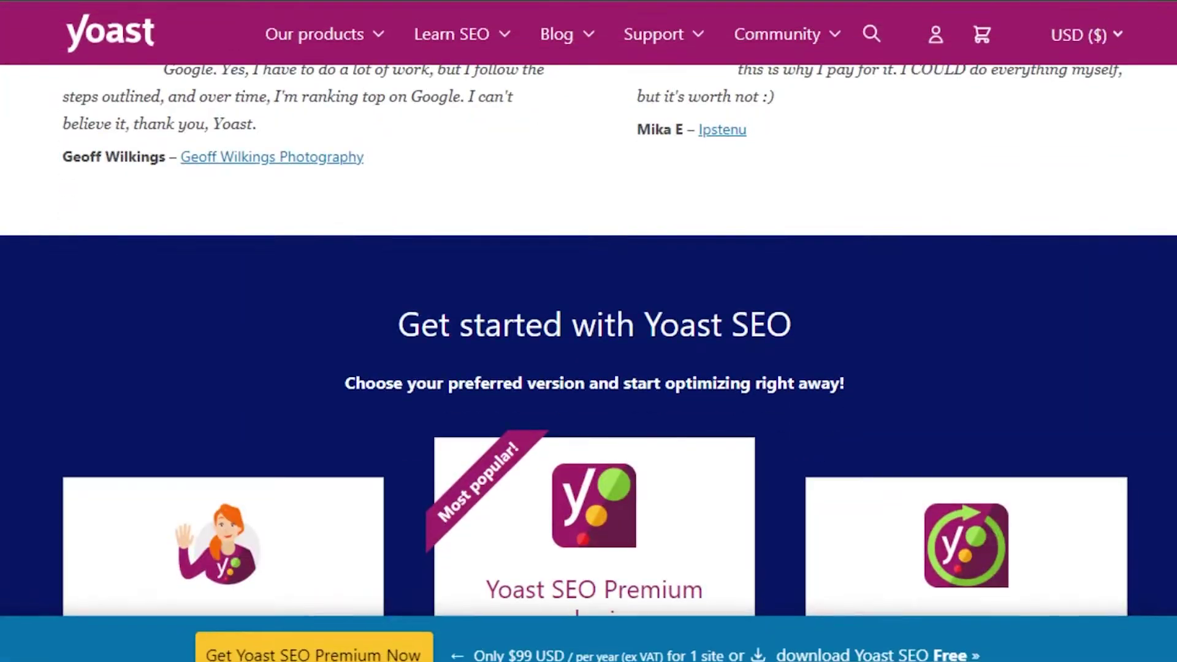
{"action": "scroll", "coordinate": [589, 339], "scroll_direction": "down", "scroll_amount": 10}
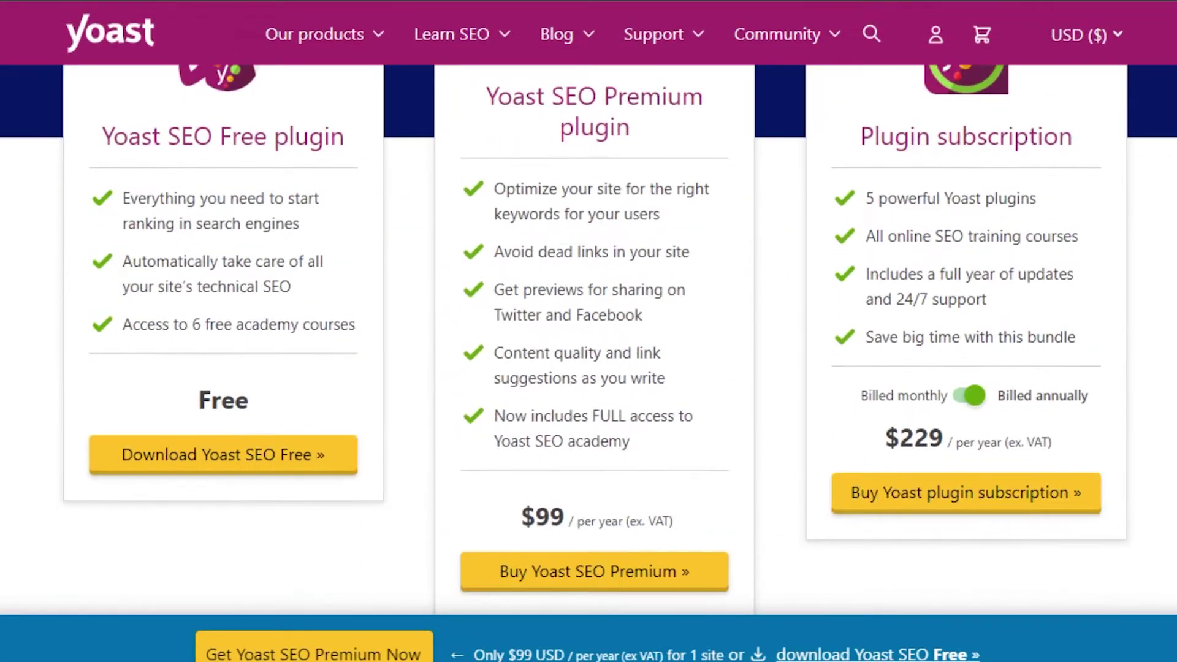
{"action": "scroll", "coordinate": [589, 339], "scroll_direction": "up", "scroll_amount": 7}
{"action": "scroll", "coordinate": [589, 339], "scroll_direction": "down", "scroll_amount": 5}
{"action": "scroll", "coordinate": [589, 339], "scroll_direction": "up", "scroll_amount": 2}
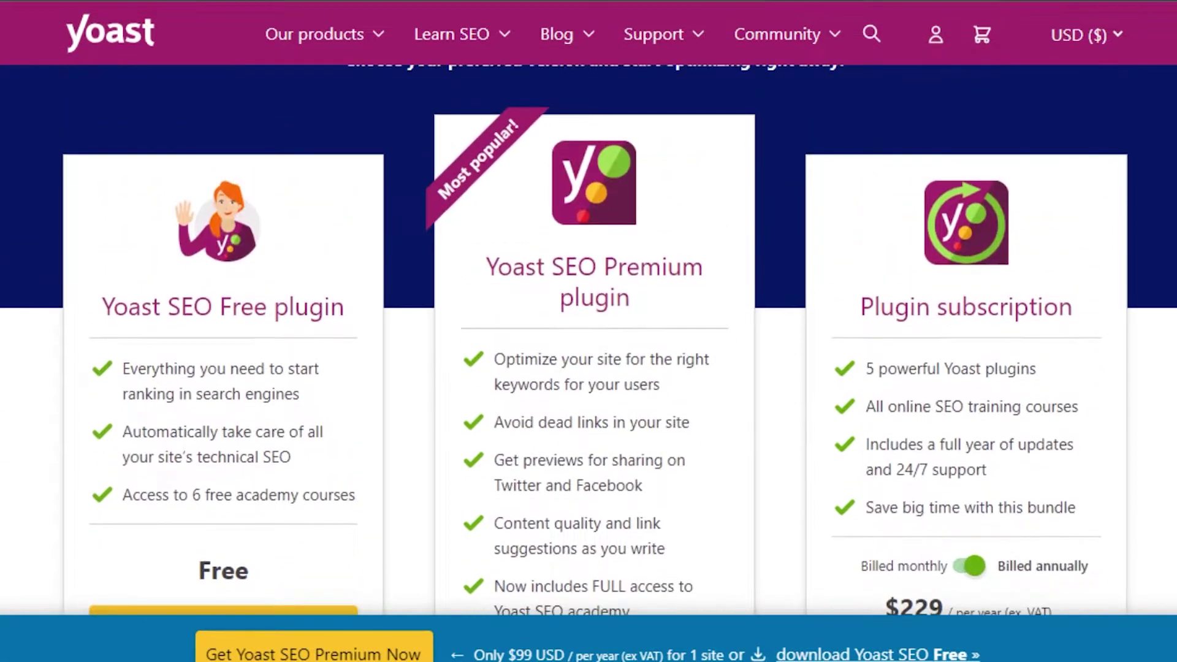
{"action": "scroll", "coordinate": [589, 339], "scroll_direction": "down", "scroll_amount": 1}
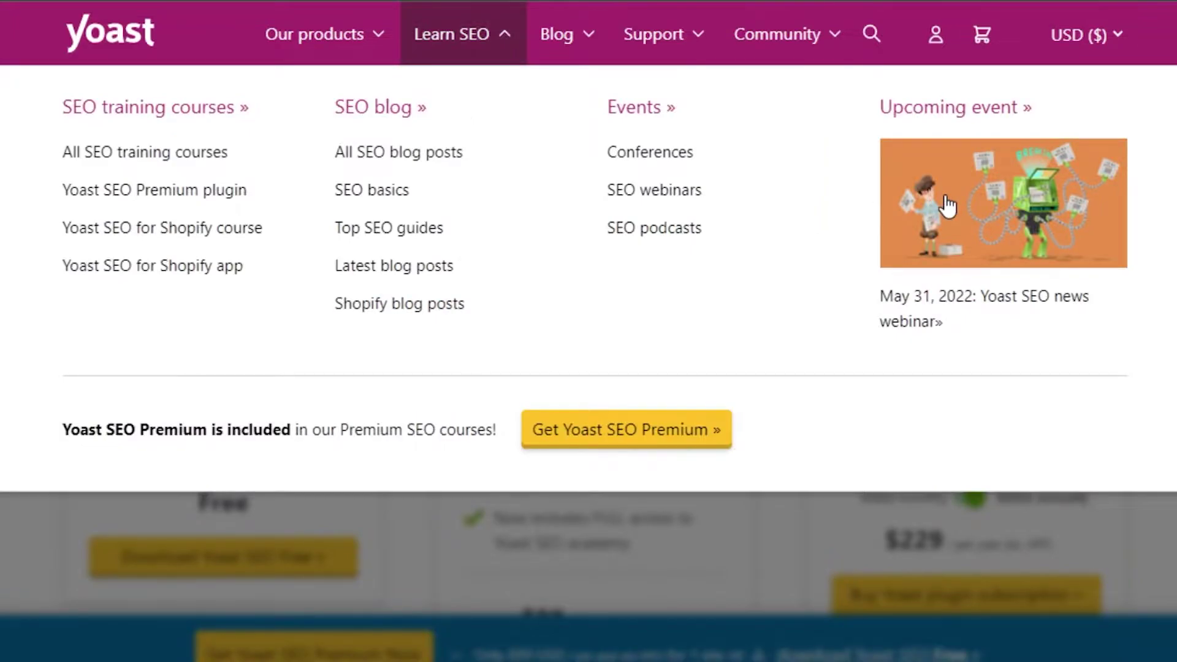
{"action": "scroll", "coordinate": [589, 337], "scroll_direction": "down", "scroll_amount": 3}
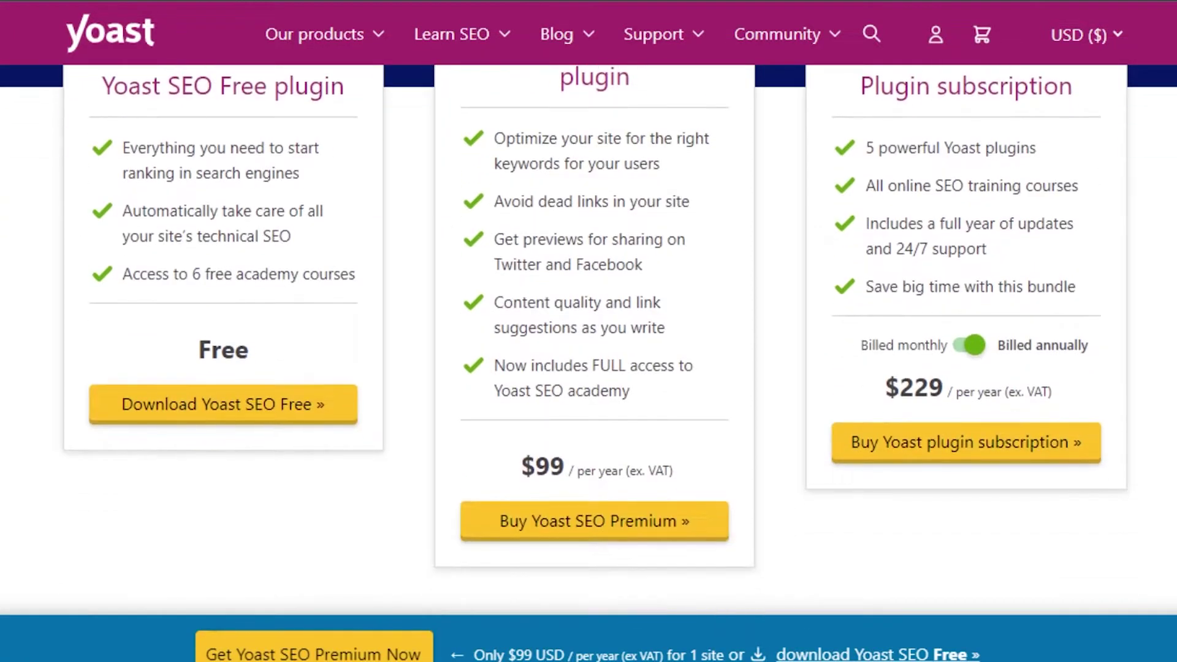
{"action": "left_click_drag", "start_coordinate": [521, 466], "coordinate": [721, 484]}
{"action": "left_click", "coordinate": [721, 484]}
{"action": "scroll", "coordinate": [588, 339], "scroll_direction": "up", "scroll_amount": 3}
{"action": "scroll", "coordinate": [589, 339], "scroll_direction": "down", "scroll_amount": 2}
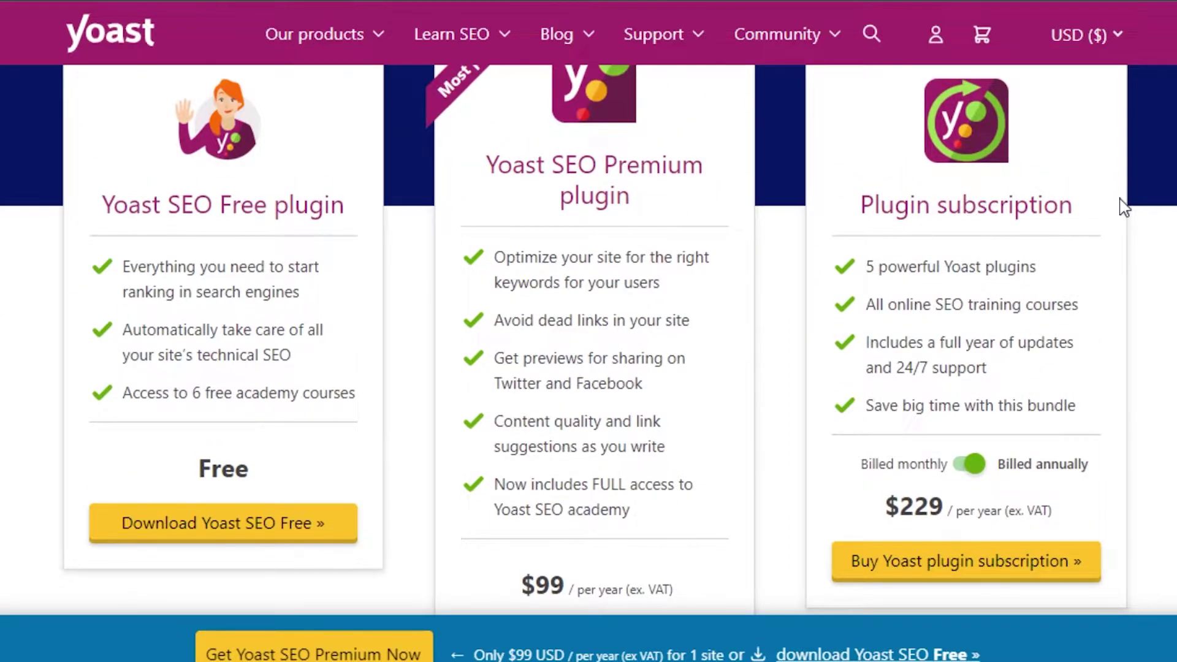
{"action": "left_click_drag", "start_coordinate": [882, 504], "coordinate": [1105, 491]}
{"action": "left_click", "coordinate": [1105, 492]}
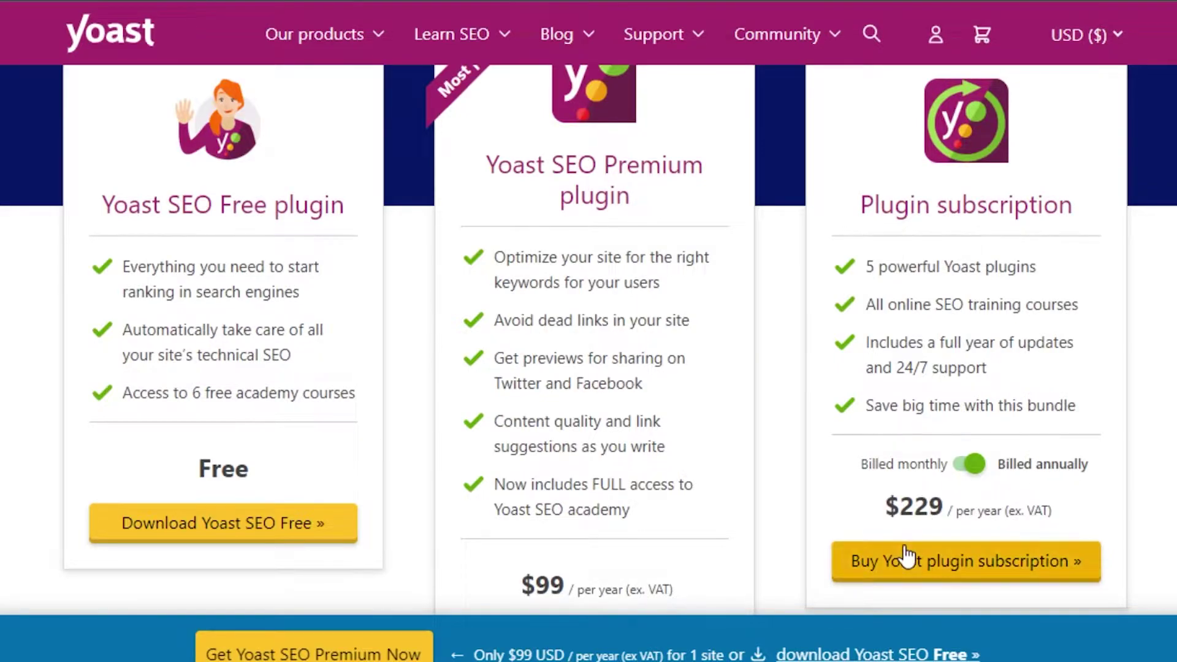
{"action": "scroll", "coordinate": [906, 554], "scroll_direction": "down", "scroll_amount": 5}
{"action": "scroll", "coordinate": [596, 339], "scroll_direction": "up", "scroll_amount": 2}
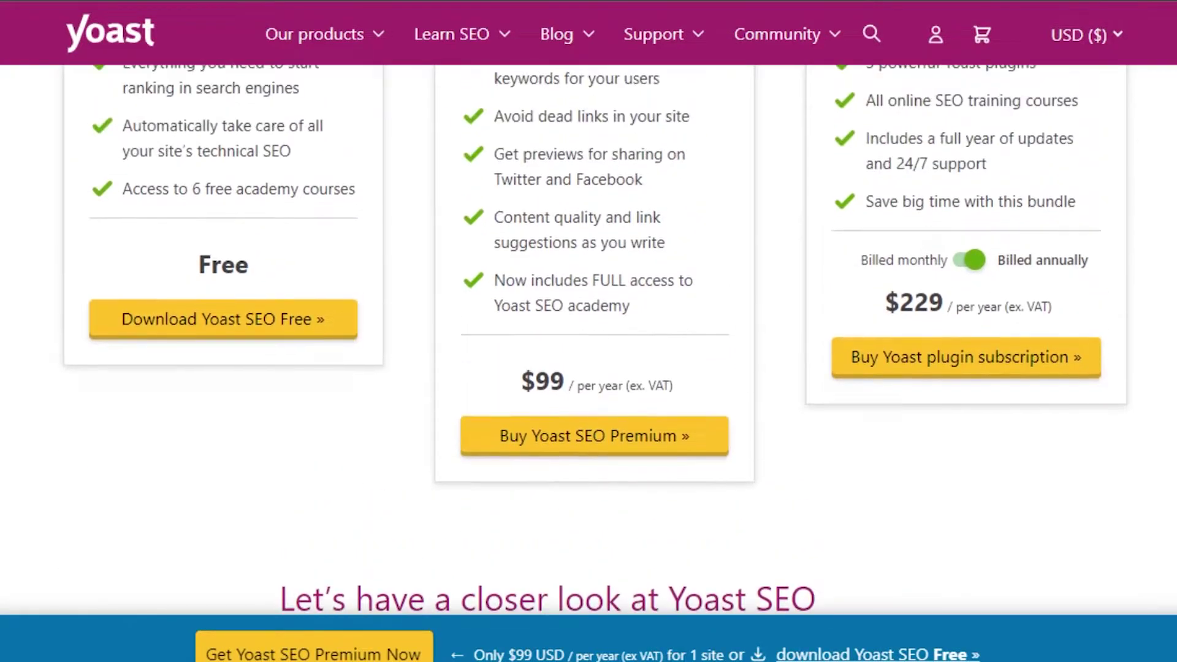
{"action": "scroll", "coordinate": [589, 339], "scroll_direction": "up", "scroll_amount": 10}
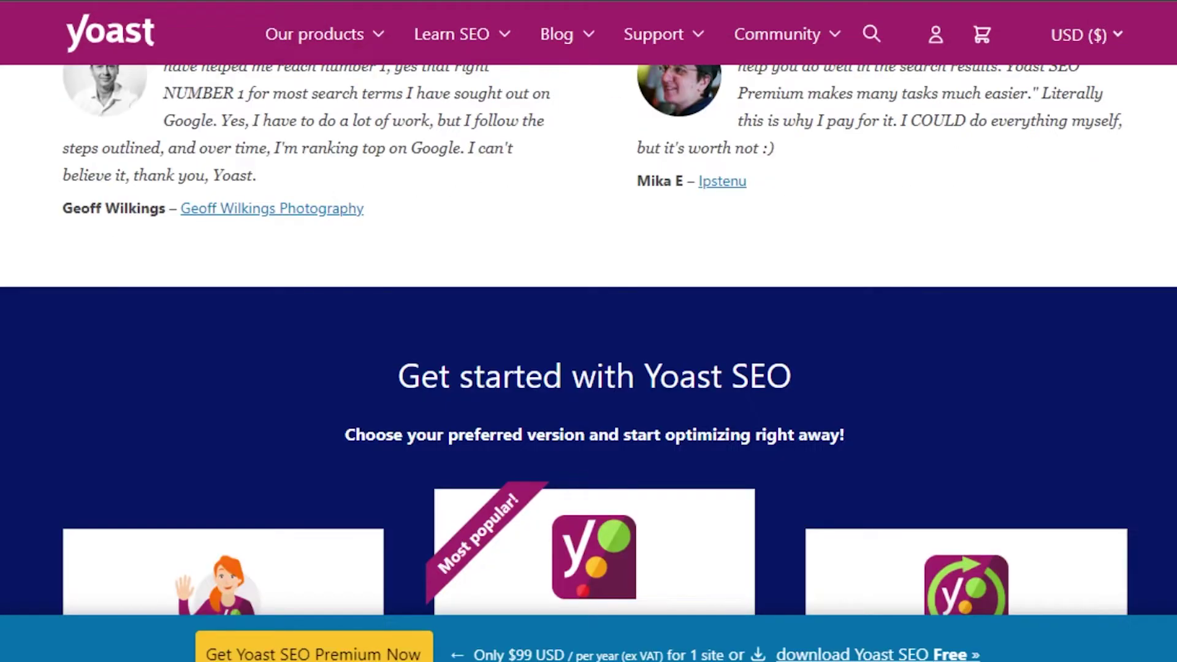
{"action": "scroll", "coordinate": [589, 337], "scroll_direction": "down", "scroll_amount": 10}
{"action": "scroll", "coordinate": [589, 337], "scroll_direction": "up", "scroll_amount": 4}
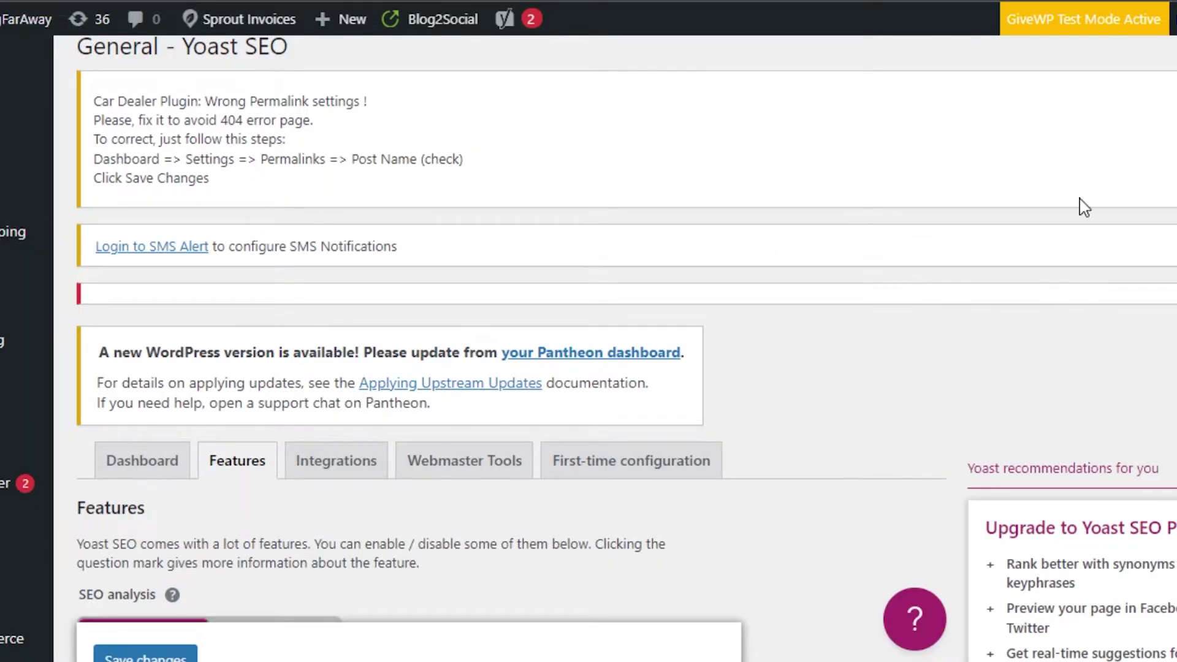
{"action": "scroll", "coordinate": [1084, 207], "scroll_direction": "down", "scroll_amount": 7}
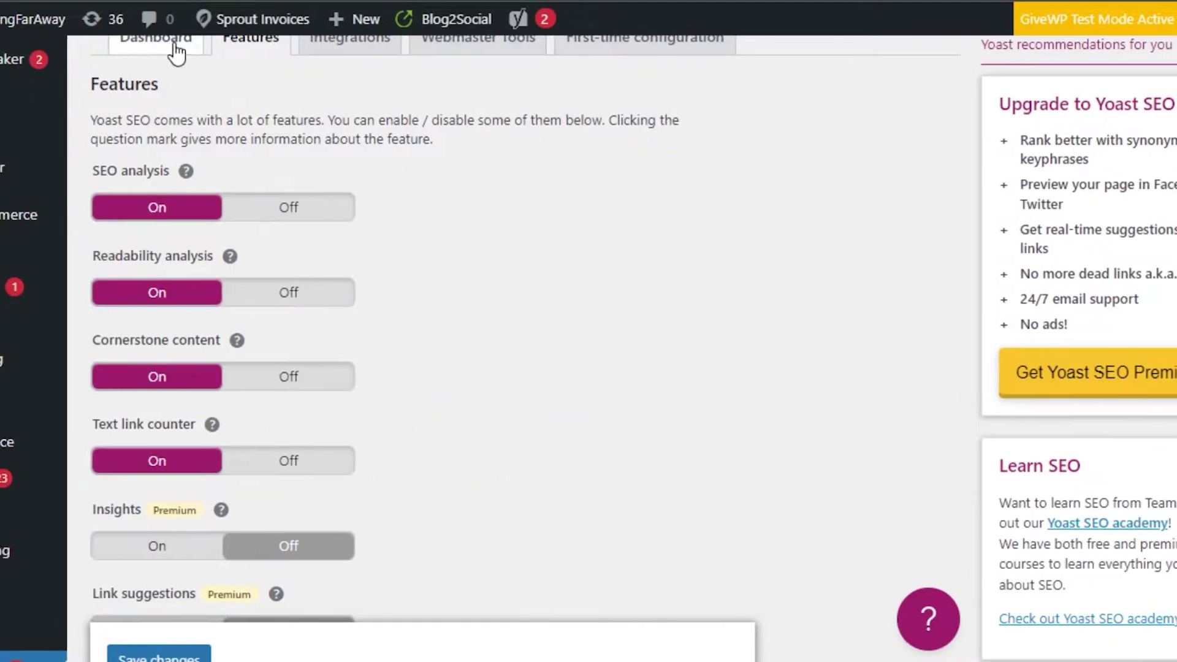
{"action": "left_click", "coordinate": [177, 54]}
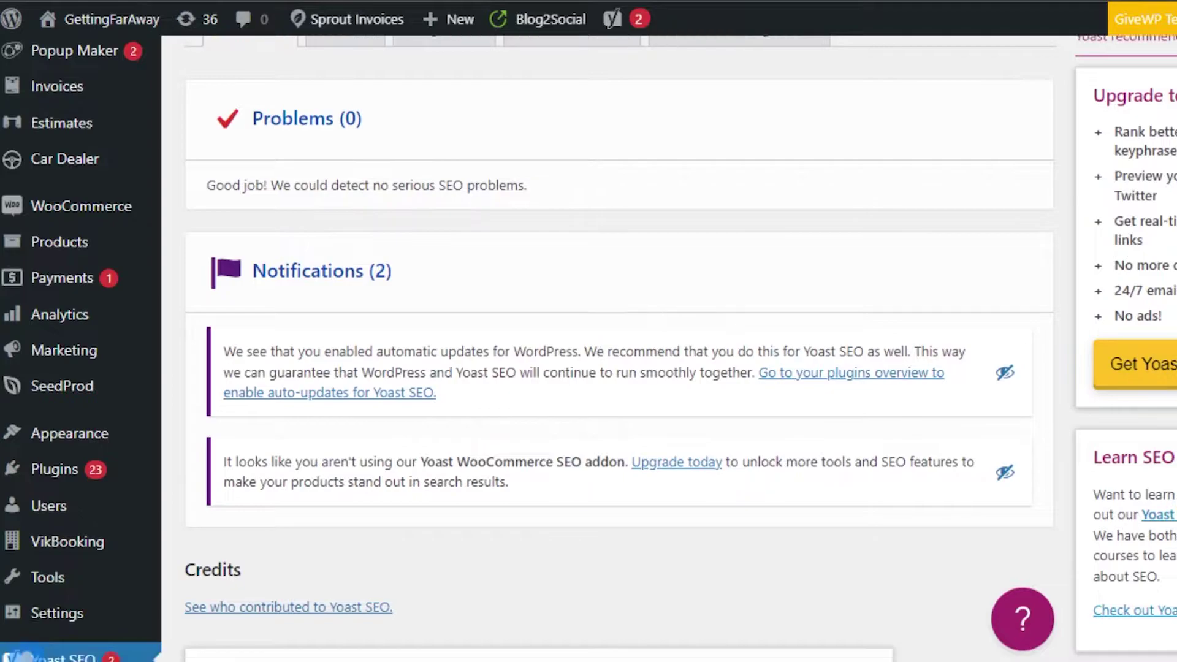
{"action": "scroll", "coordinate": [1130, 315], "scroll_direction": "down", "scroll_amount": 6}
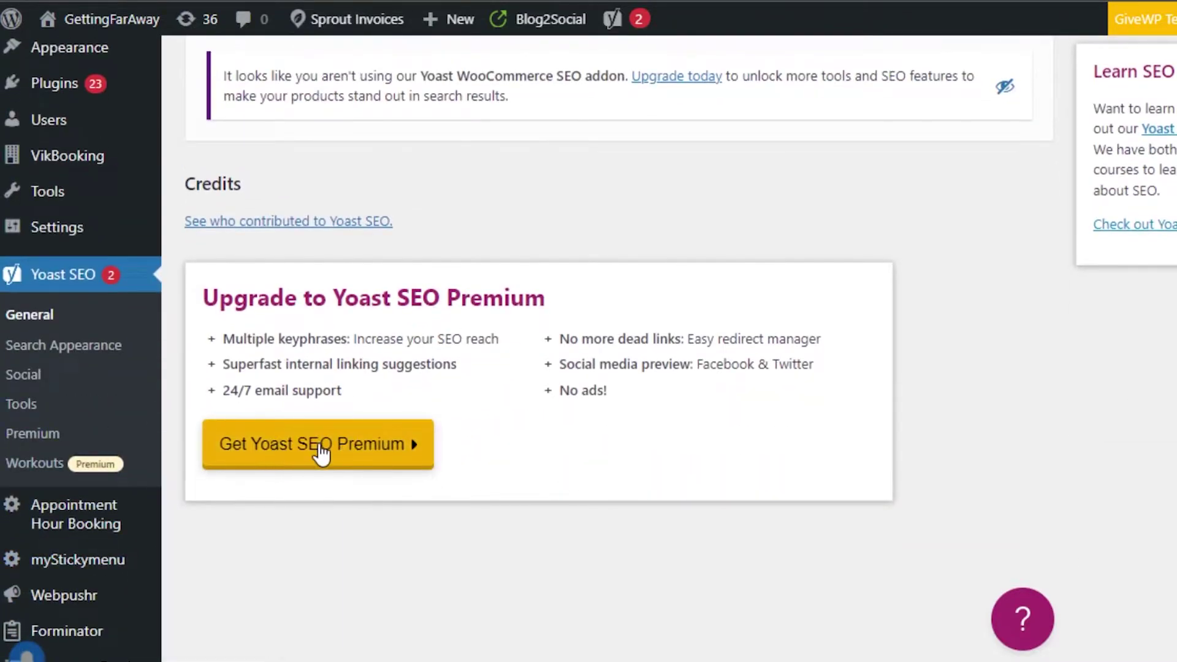
{"action": "scroll", "coordinate": [316, 344], "scroll_direction": "up", "scroll_amount": 6}
{"action": "left_click", "coordinate": [339, 195]}
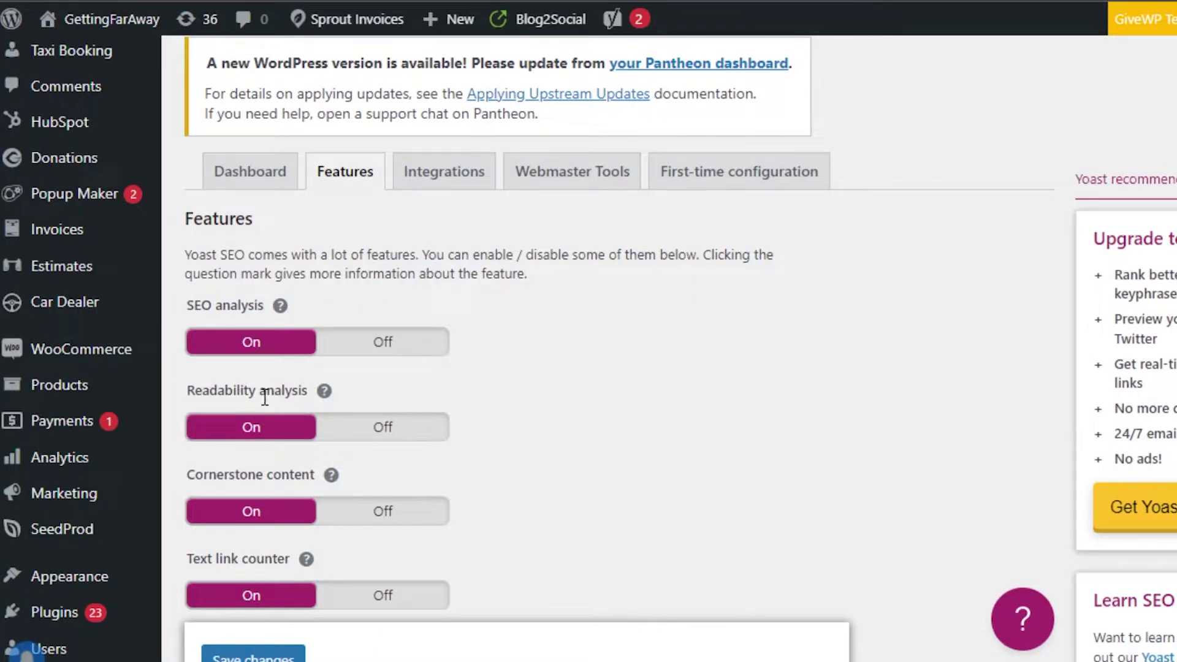
- Check the Cornerstone content help, then set Enhanced Slack sharing Off and save the features
{"action": "left_click", "coordinate": [331, 475]}
{"action": "scroll", "coordinate": [197, 390], "scroll_direction": "down", "scroll_amount": 4}
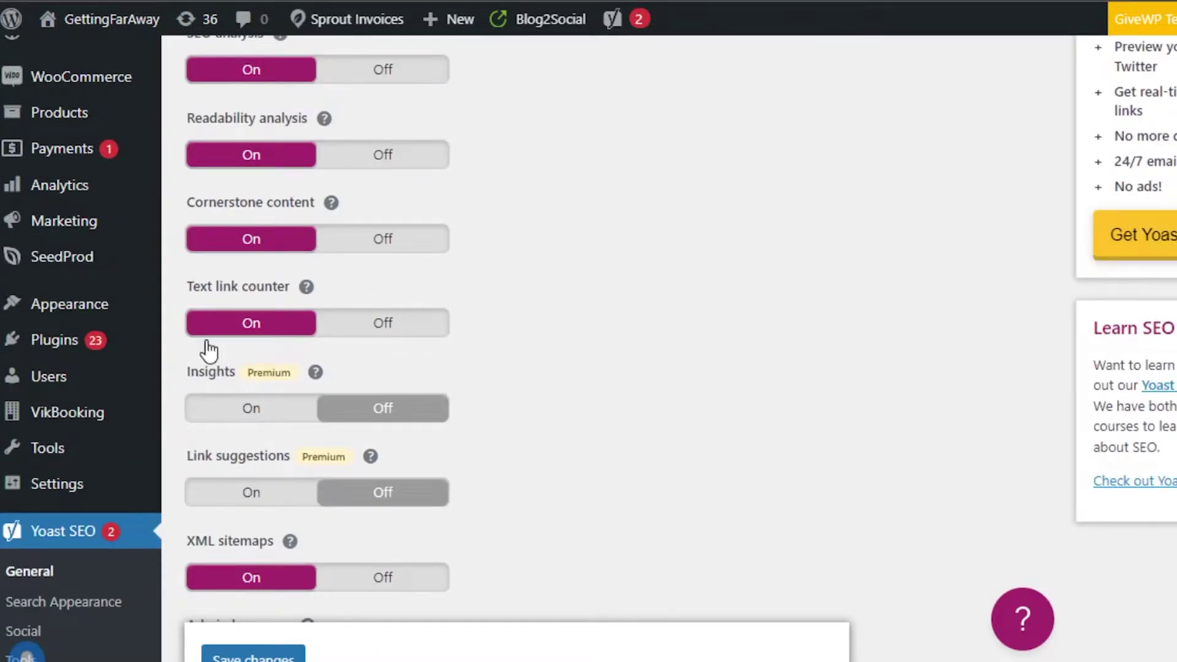
{"action": "scroll", "coordinate": [200, 282], "scroll_direction": "down", "scroll_amount": 5}
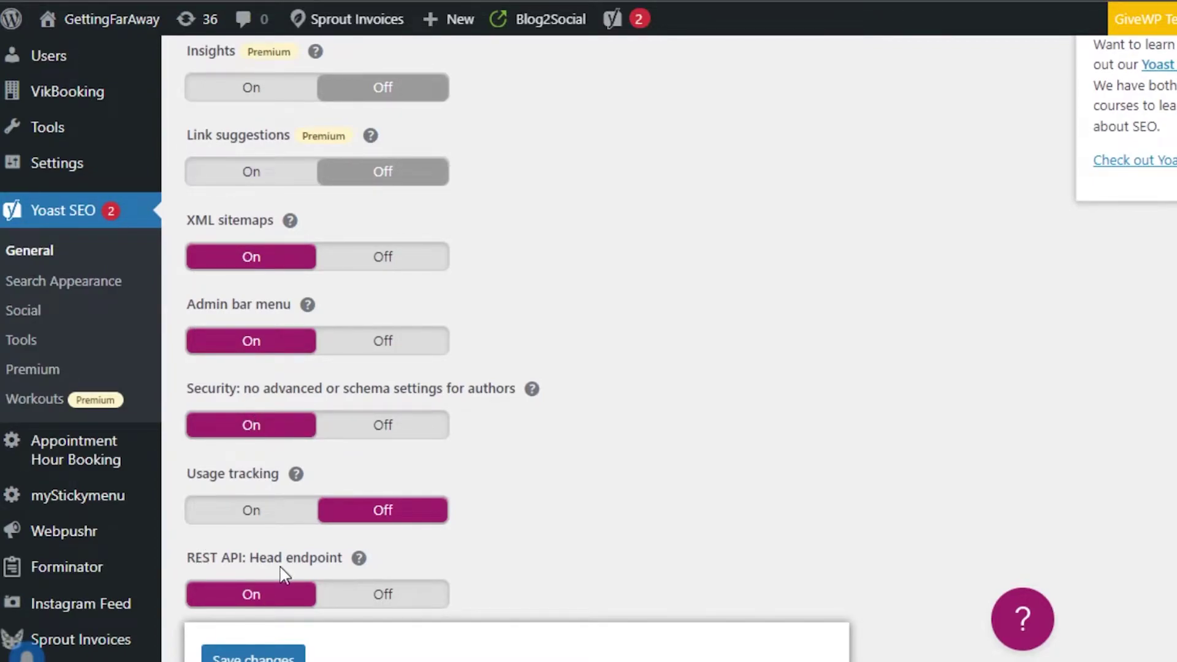
{"action": "scroll", "coordinate": [588, 332], "scroll_direction": "down", "scroll_amount": 2}
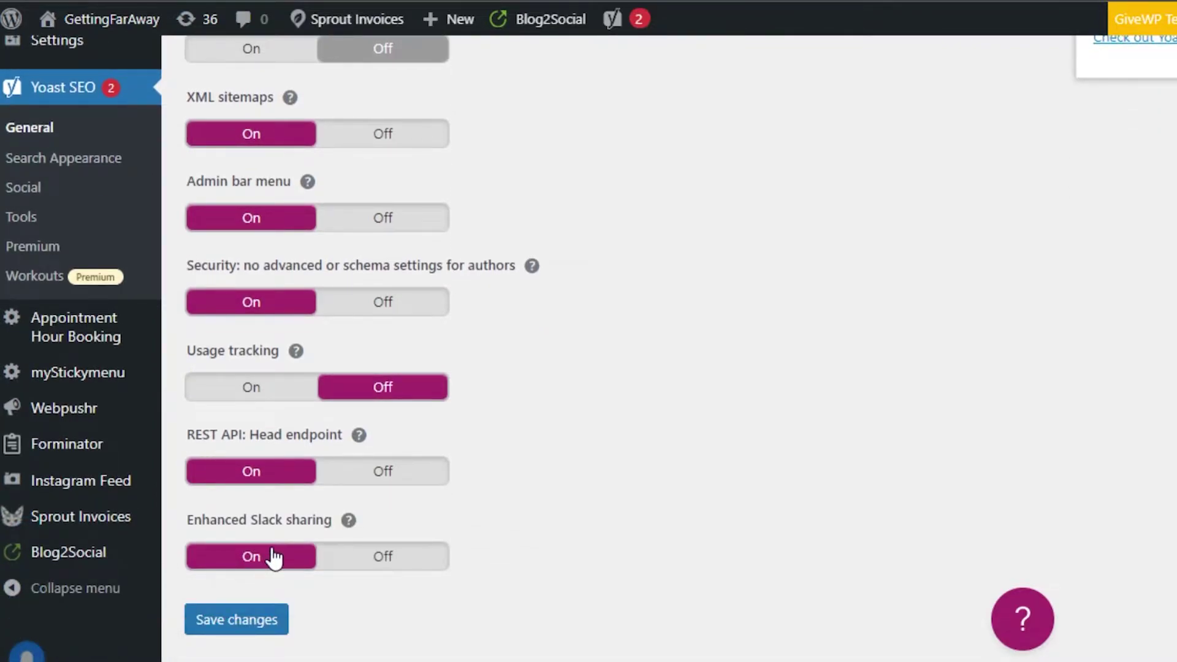
{"action": "left_click", "coordinate": [274, 557]}
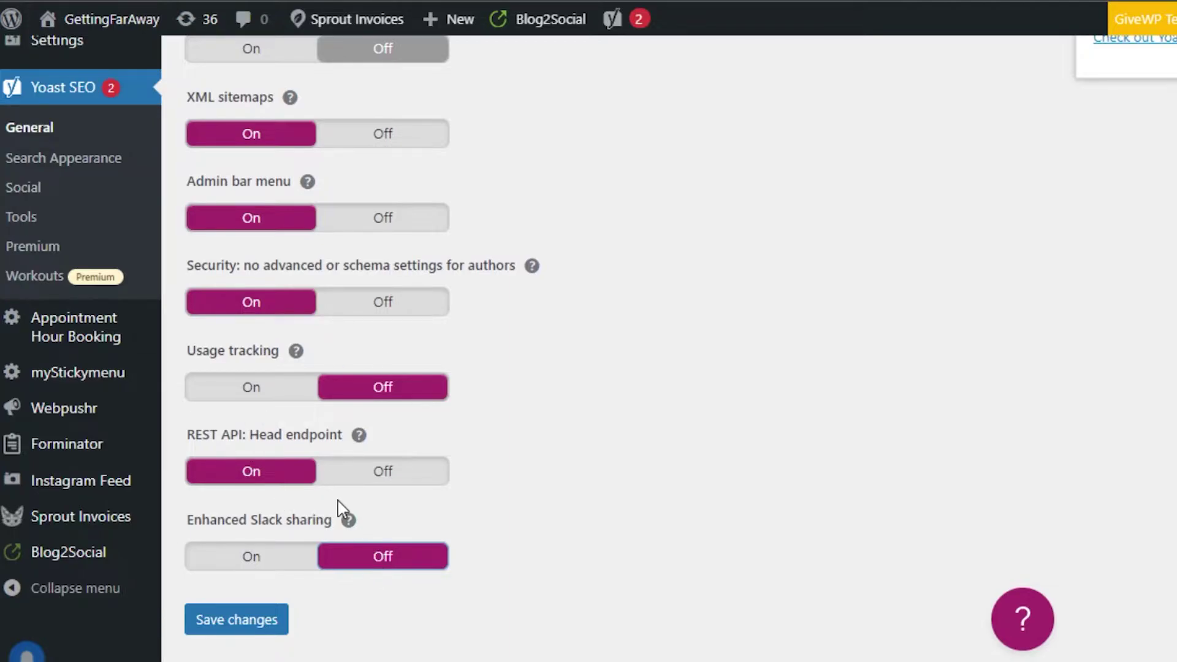
{"action": "scroll", "coordinate": [514, 318], "scroll_direction": "up", "scroll_amount": 12}
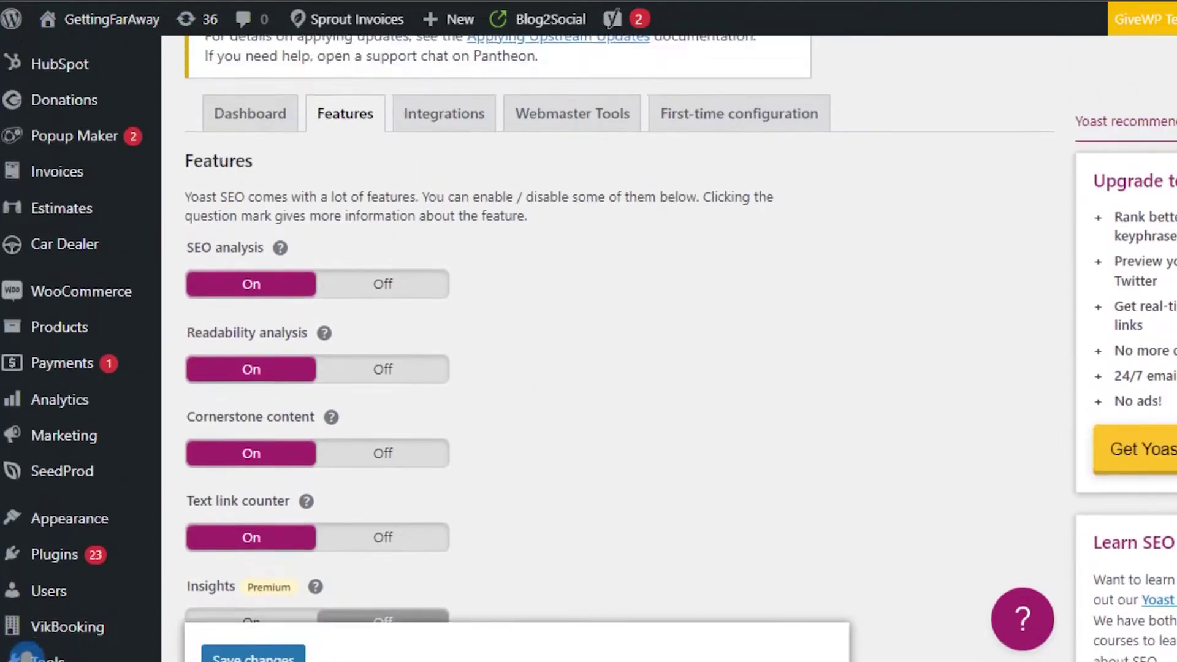
{"action": "scroll", "coordinate": [513, 318], "scroll_direction": "down", "scroll_amount": 14}
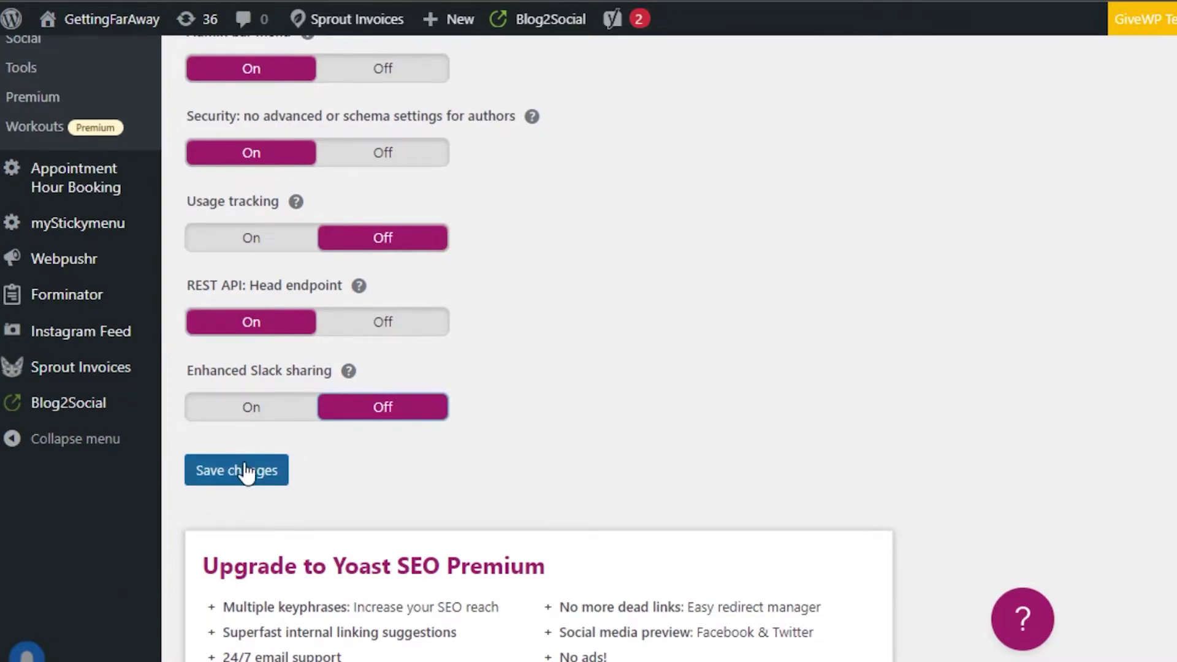
{"action": "left_click", "coordinate": [247, 473]}
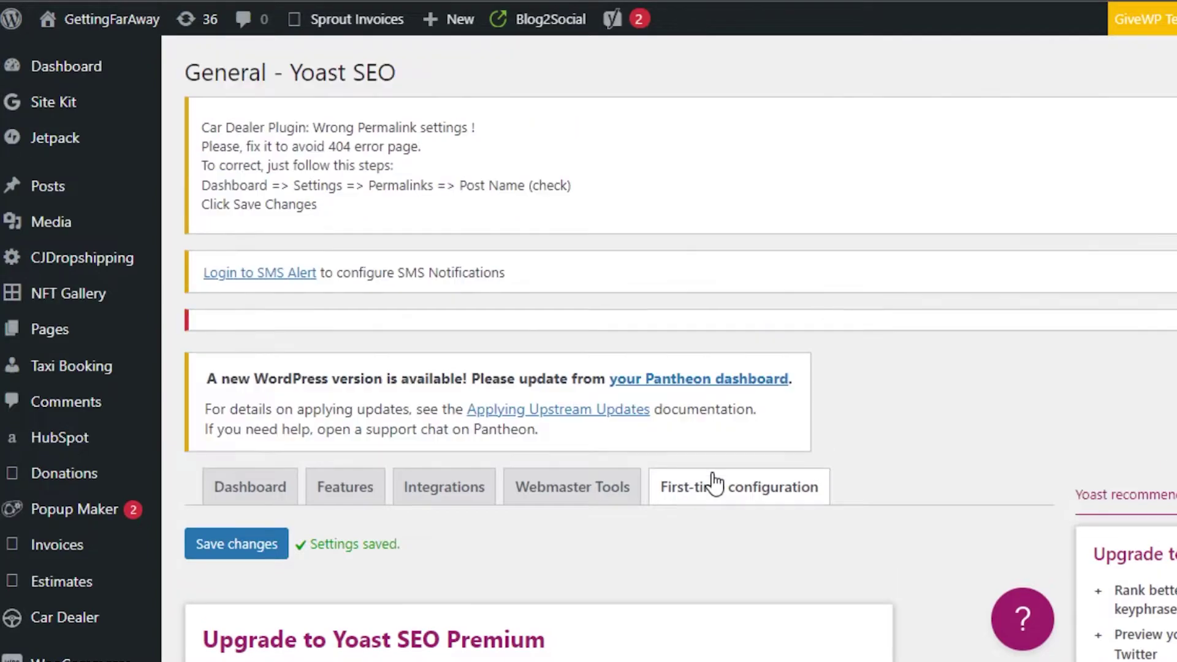
{"action": "left_click", "coordinate": [715, 484]}
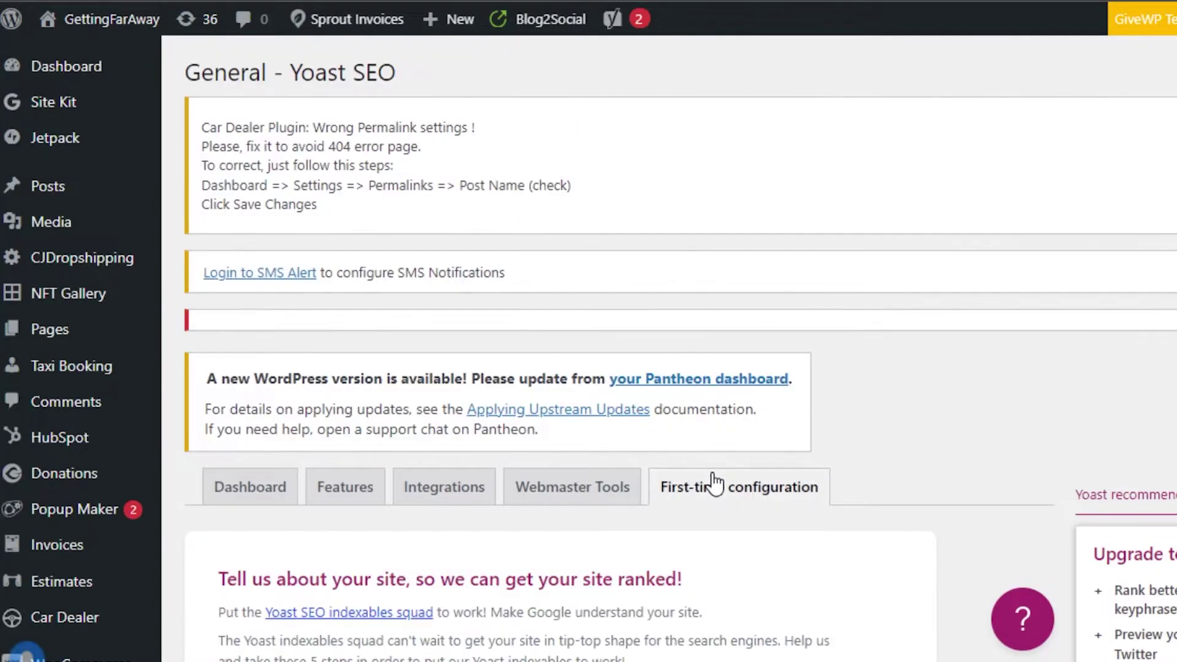
{"action": "scroll", "coordinate": [674, 367], "scroll_direction": "down", "scroll_amount": 14}
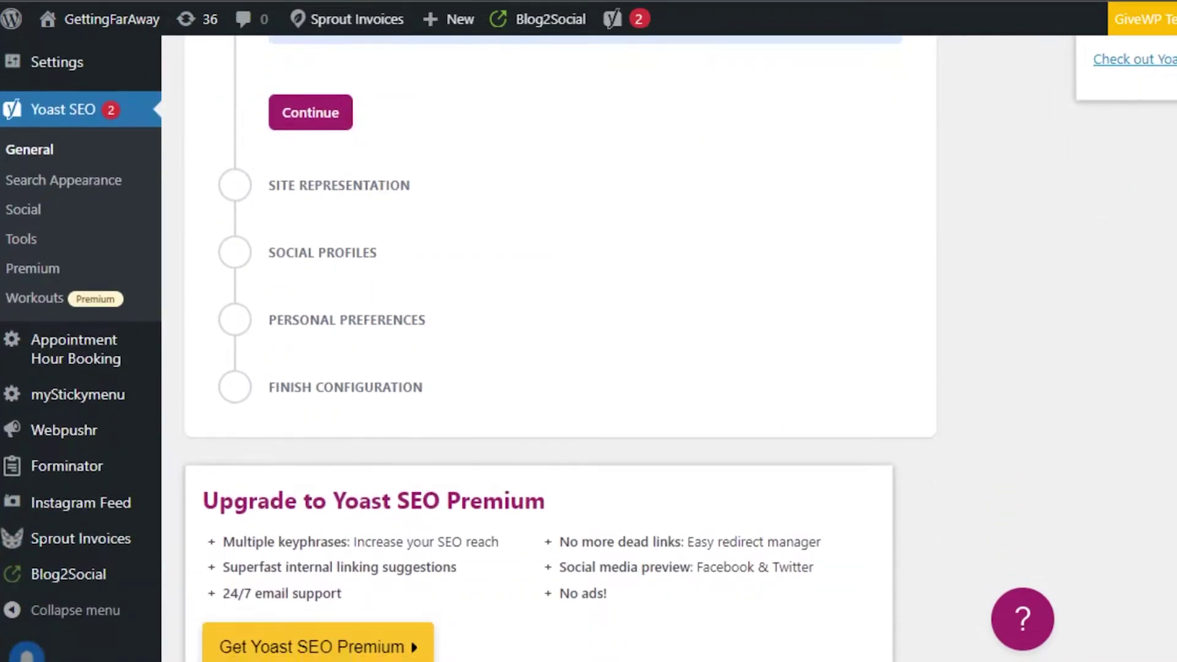
{"action": "scroll", "coordinate": [674, 368], "scroll_direction": "up", "scroll_amount": 12}
{"action": "scroll", "coordinate": [674, 368], "scroll_direction": "down", "scroll_amount": 6}
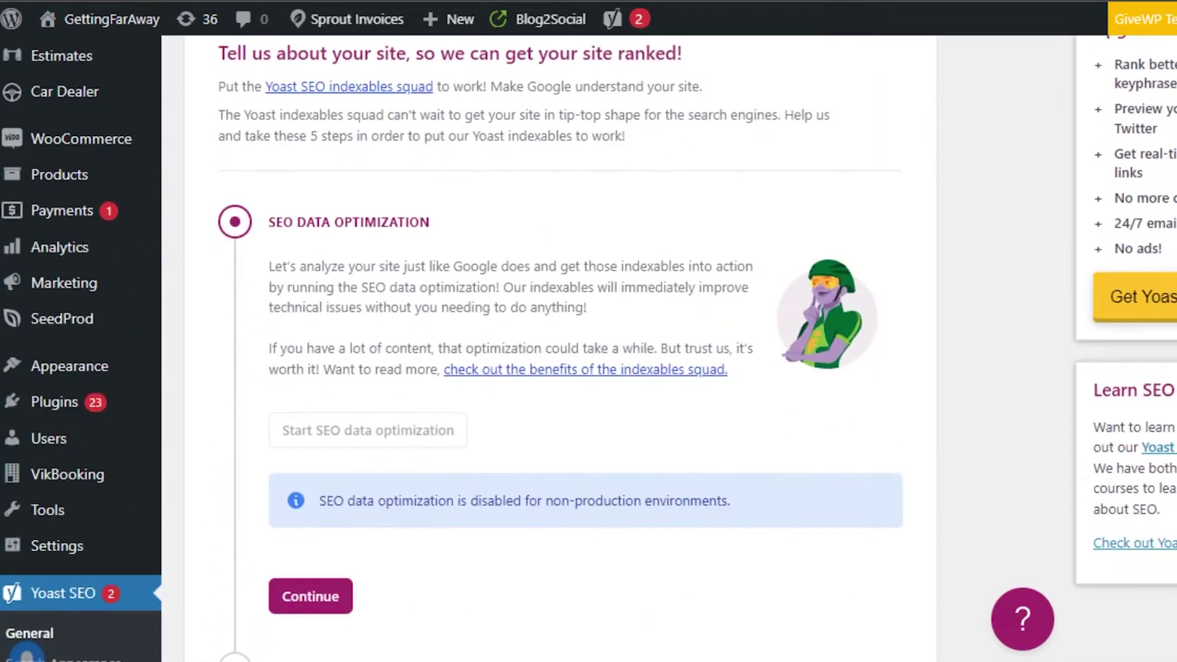
{"action": "scroll", "coordinate": [674, 368], "scroll_direction": "up", "scroll_amount": 1}
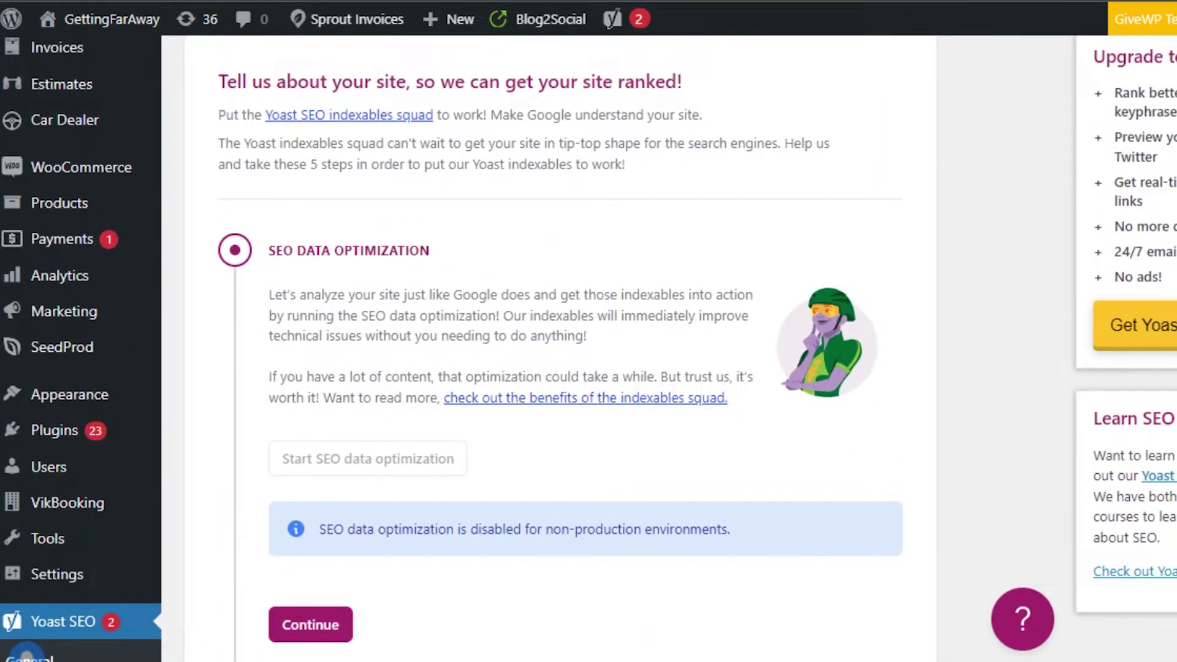
{"action": "scroll", "coordinate": [458, 468], "scroll_direction": "down", "scroll_amount": 5}
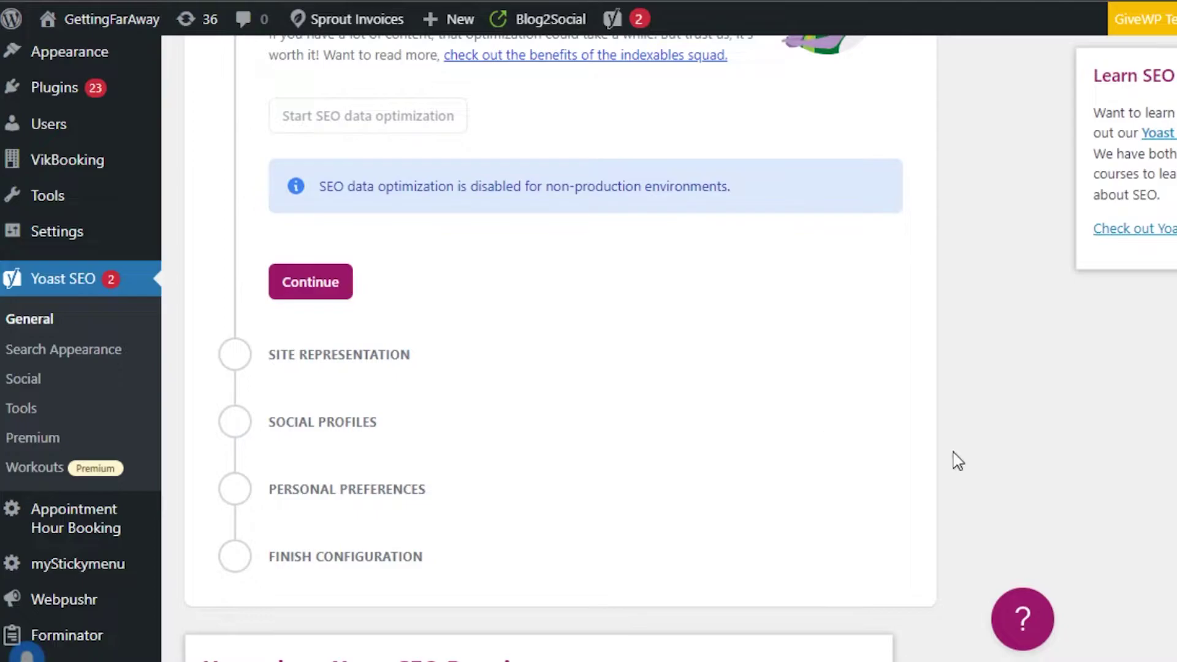
{"action": "scroll", "coordinate": [979, 467], "scroll_direction": "up", "scroll_amount": 6}
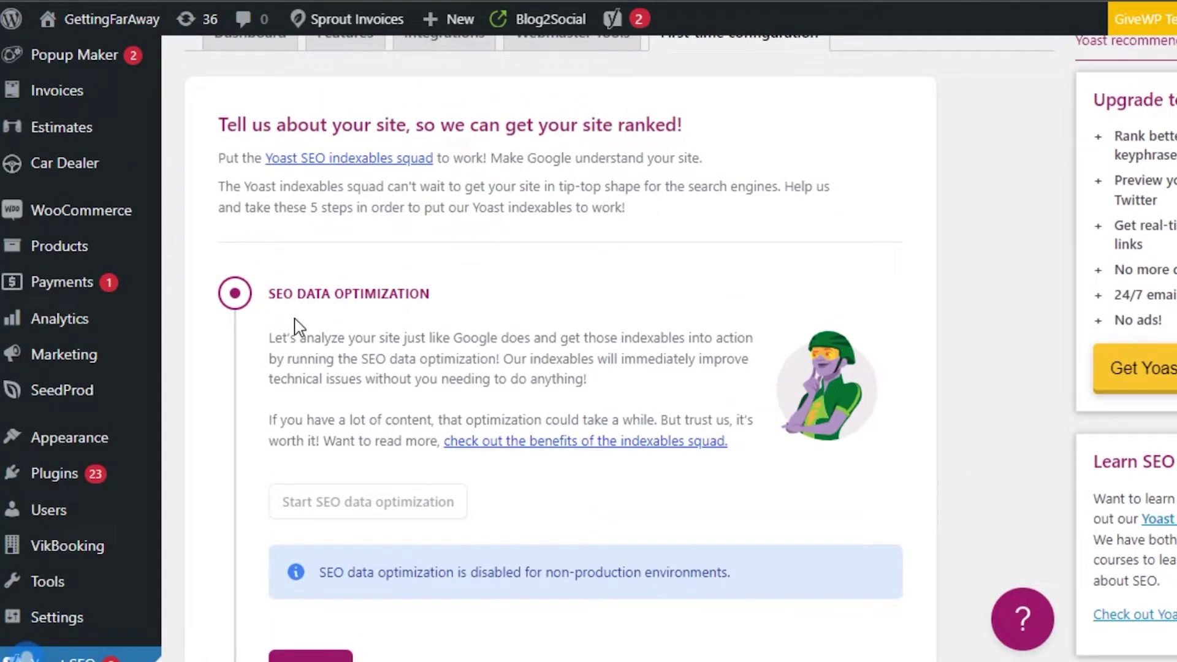
{"action": "scroll", "coordinate": [297, 325], "scroll_direction": "up", "scroll_amount": 5}
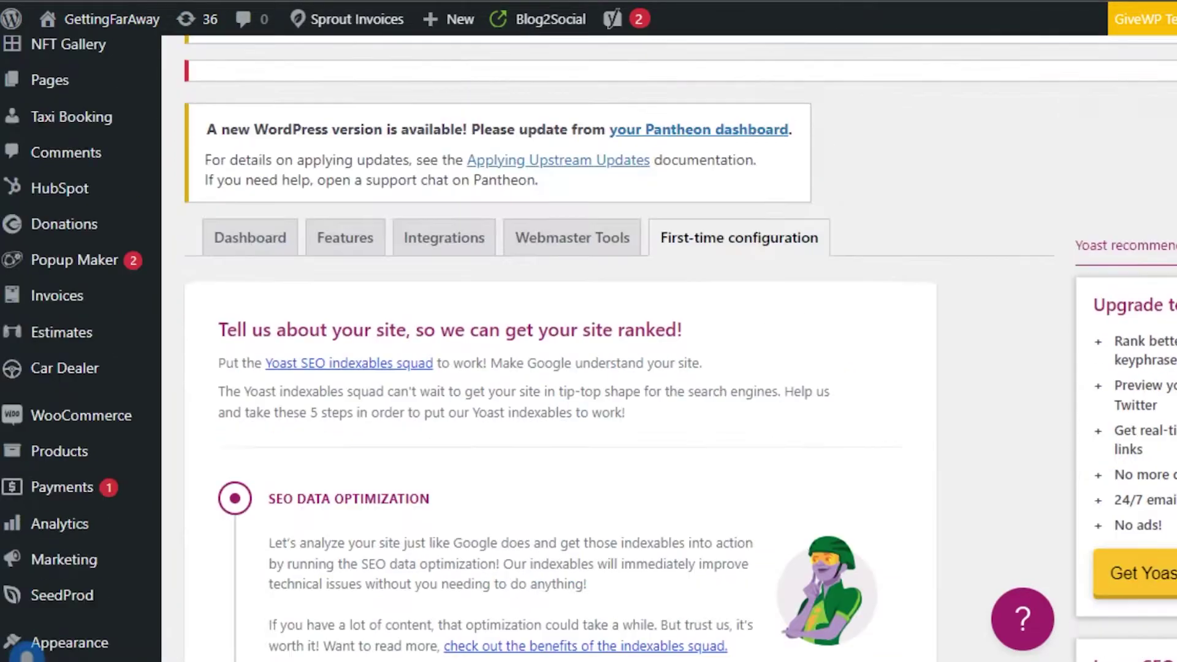
{"action": "scroll", "coordinate": [307, 246], "scroll_direction": "down", "scroll_amount": 13}
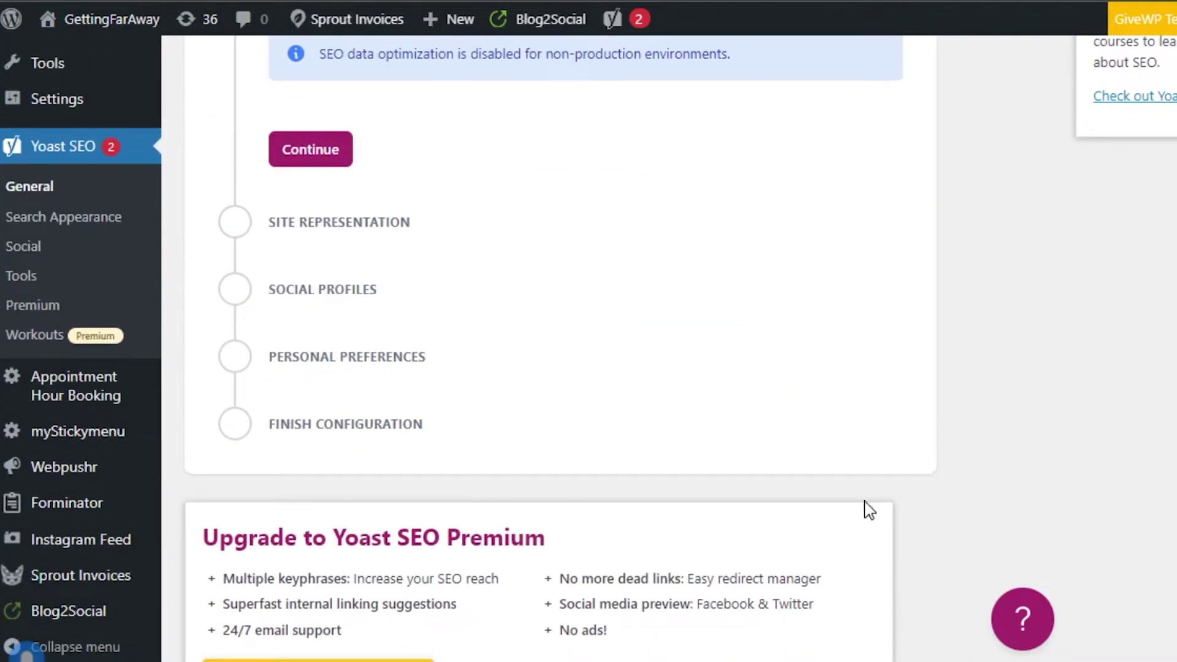
{"action": "scroll", "coordinate": [867, 508], "scroll_direction": "up", "scroll_amount": 7}
{"action": "scroll", "coordinate": [552, 307], "scroll_direction": "up", "scroll_amount": 6}
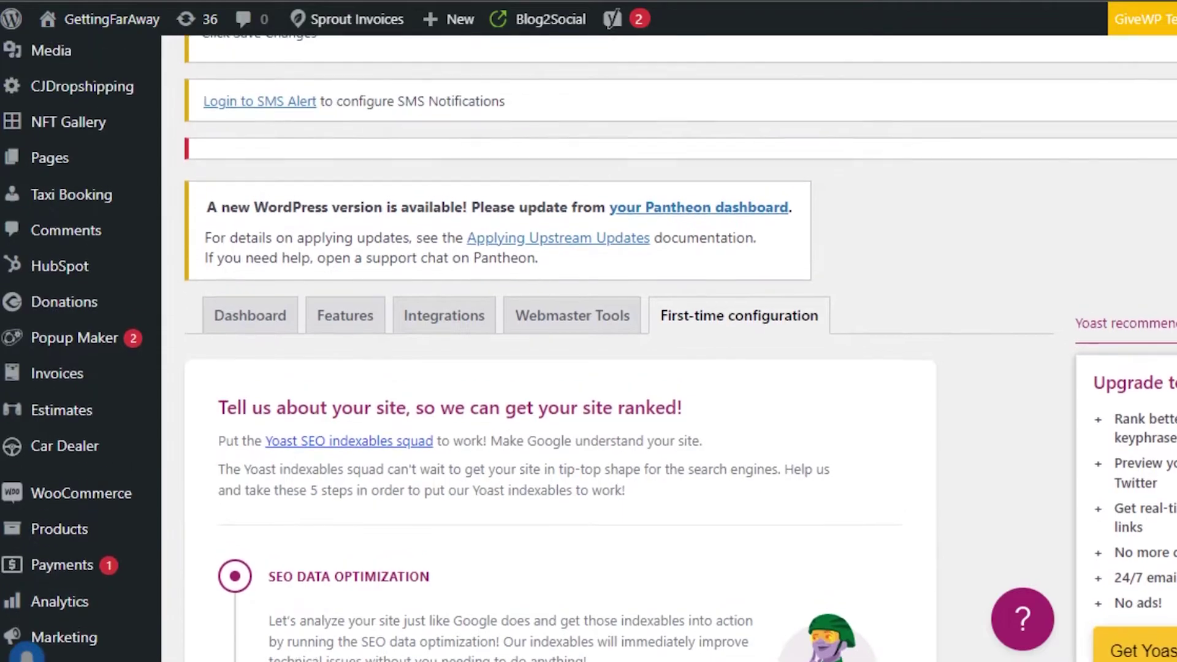
- Show the Webmaster Tools tab and review the empty Baidu, Bing, Google and Yandex verification fields
{"action": "left_click", "coordinate": [575, 338]}
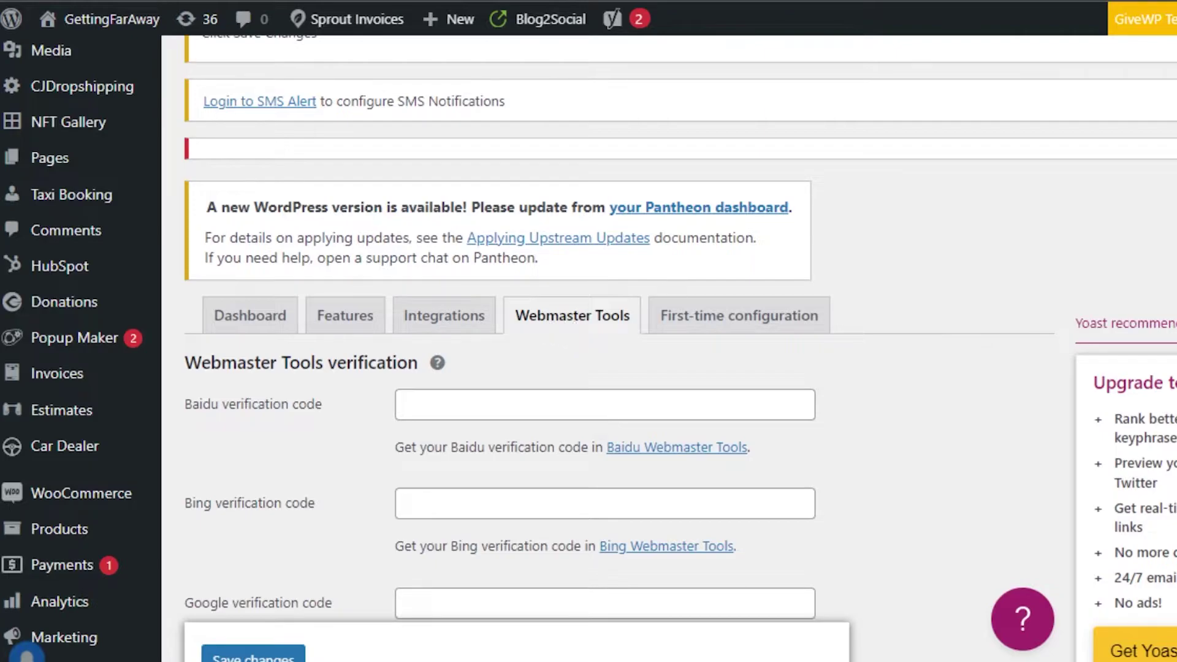
{"action": "scroll", "coordinate": [27, 655], "scroll_direction": "down", "scroll_amount": 5}
{"action": "scroll", "coordinate": [27, 654], "scroll_direction": "up", "scroll_amount": 3}
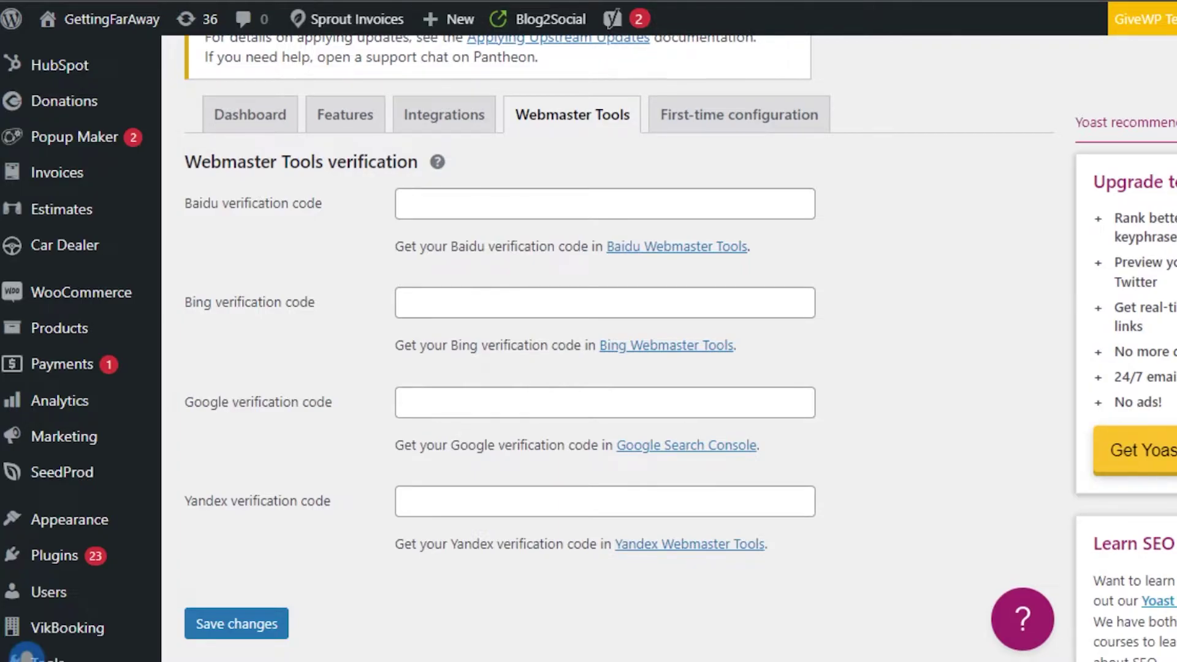
{"action": "scroll", "coordinate": [588, 331], "scroll_direction": "up", "scroll_amount": 6}
{"action": "scroll", "coordinate": [589, 331], "scroll_direction": "down", "scroll_amount": 15}
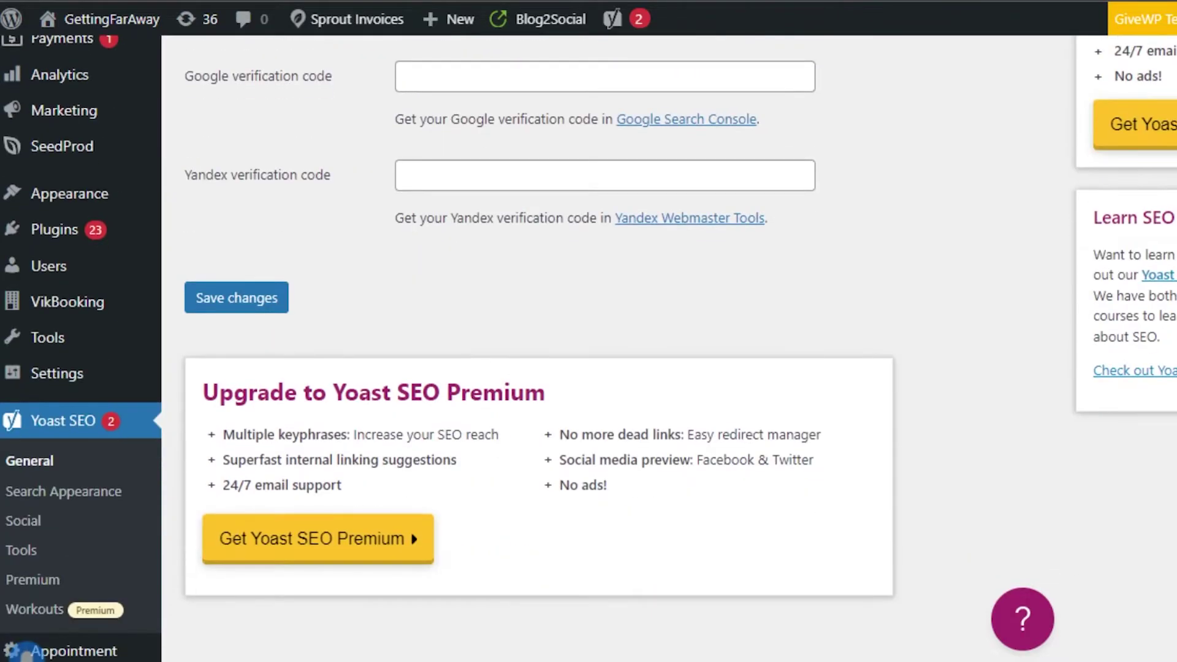
{"action": "scroll", "coordinate": [588, 331], "scroll_direction": "up", "scroll_amount": 8}
{"action": "scroll", "coordinate": [588, 331], "scroll_direction": "up", "scroll_amount": 1}
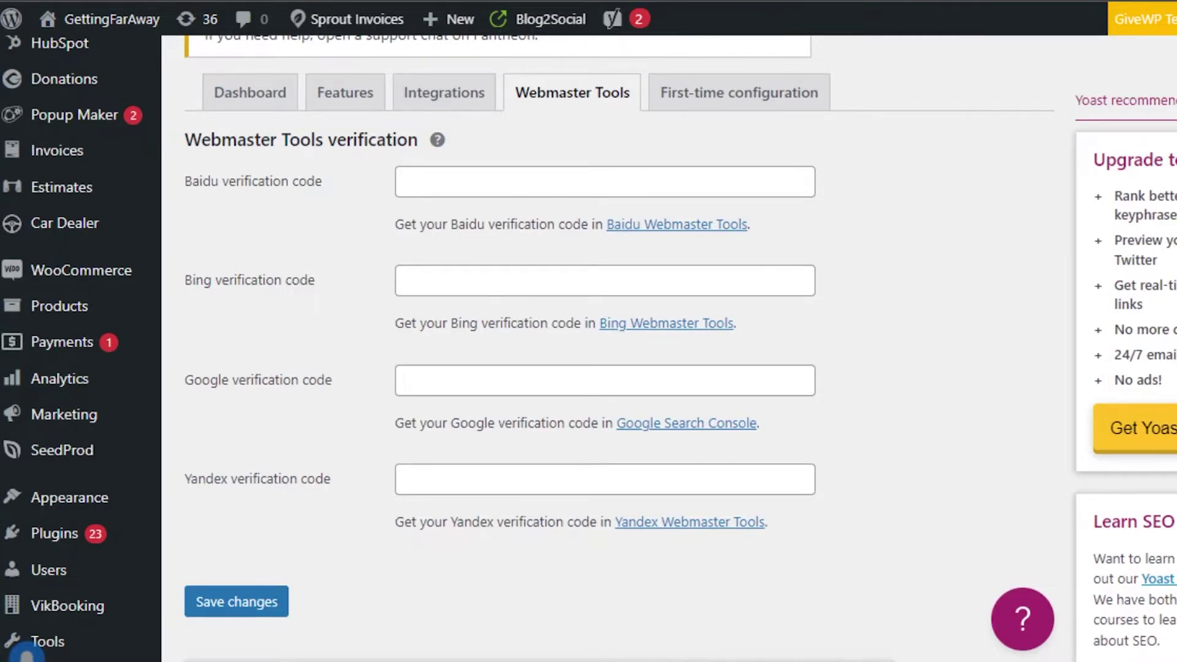
{"action": "scroll", "coordinate": [589, 331], "scroll_direction": "up", "scroll_amount": 3}
{"action": "scroll", "coordinate": [589, 331], "scroll_direction": "down", "scroll_amount": 1}
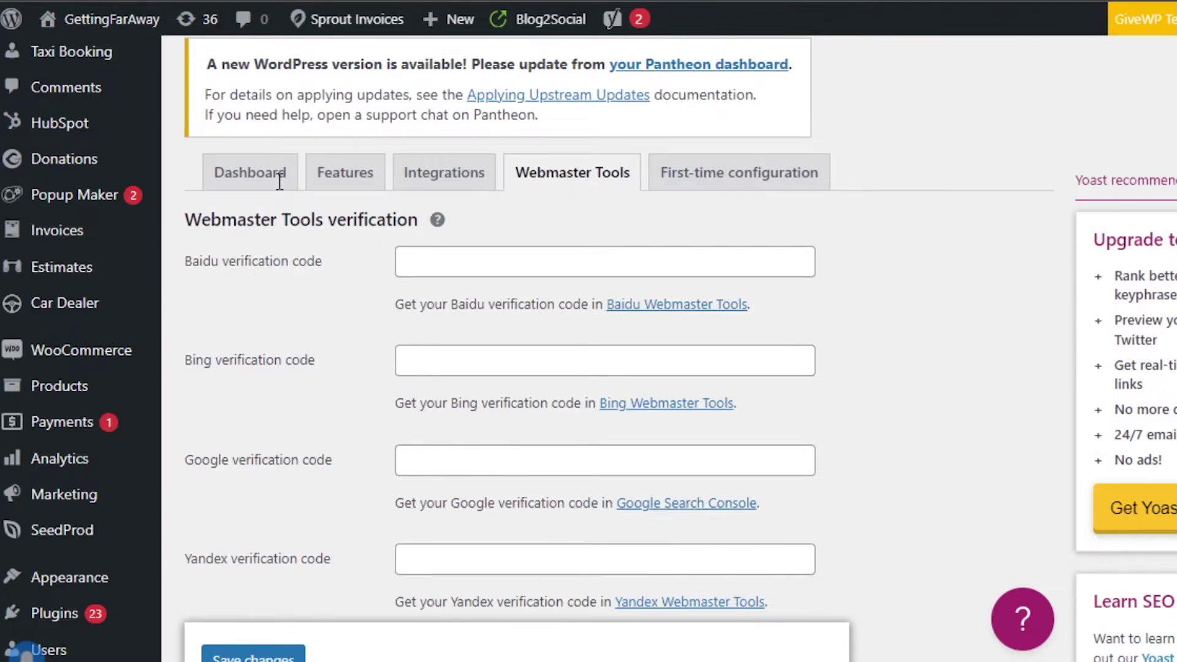
{"action": "scroll", "coordinate": [588, 331], "scroll_direction": "down", "scroll_amount": 4}
{"action": "scroll", "coordinate": [589, 331], "scroll_direction": "up", "scroll_amount": 3}
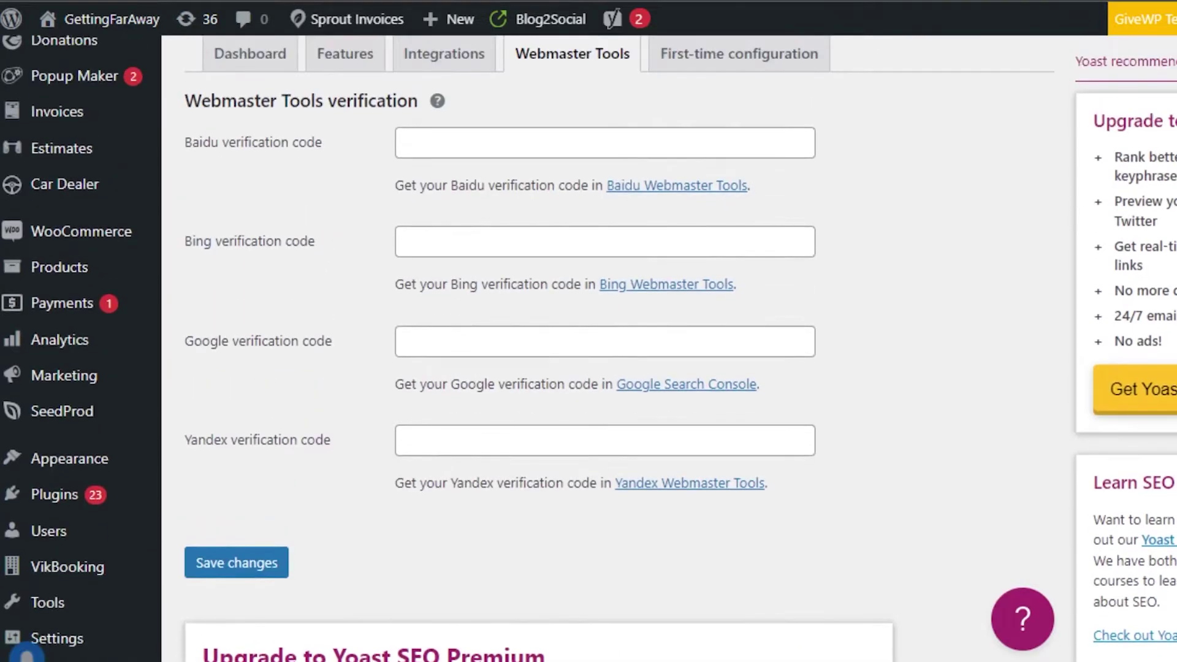
{"action": "scroll", "coordinate": [588, 331], "scroll_direction": "down", "scroll_amount": 8}
{"action": "scroll", "coordinate": [588, 332], "scroll_direction": "up", "scroll_amount": 9}
{"action": "scroll", "coordinate": [589, 331], "scroll_direction": "up", "scroll_amount": 3}
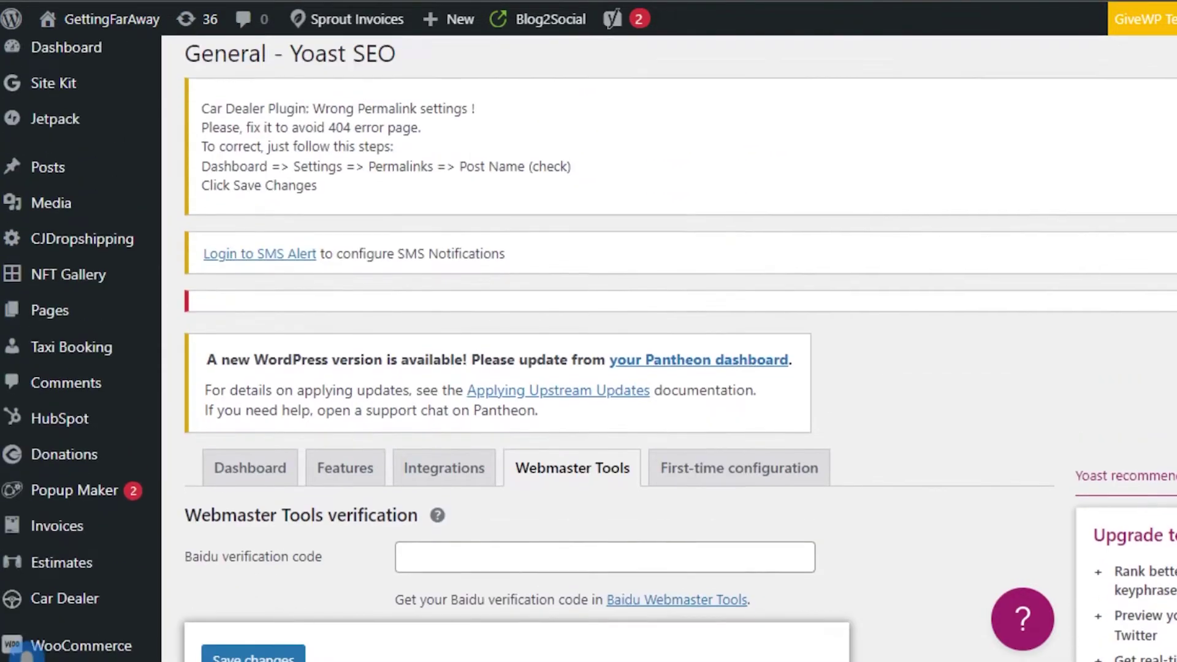
{"action": "scroll", "coordinate": [589, 331], "scroll_direction": "up", "scroll_amount": 1}
{"action": "scroll", "coordinate": [589, 331], "scroll_direction": "down", "scroll_amount": 2}
{"action": "scroll", "coordinate": [588, 331], "scroll_direction": "down", "scroll_amount": 2}
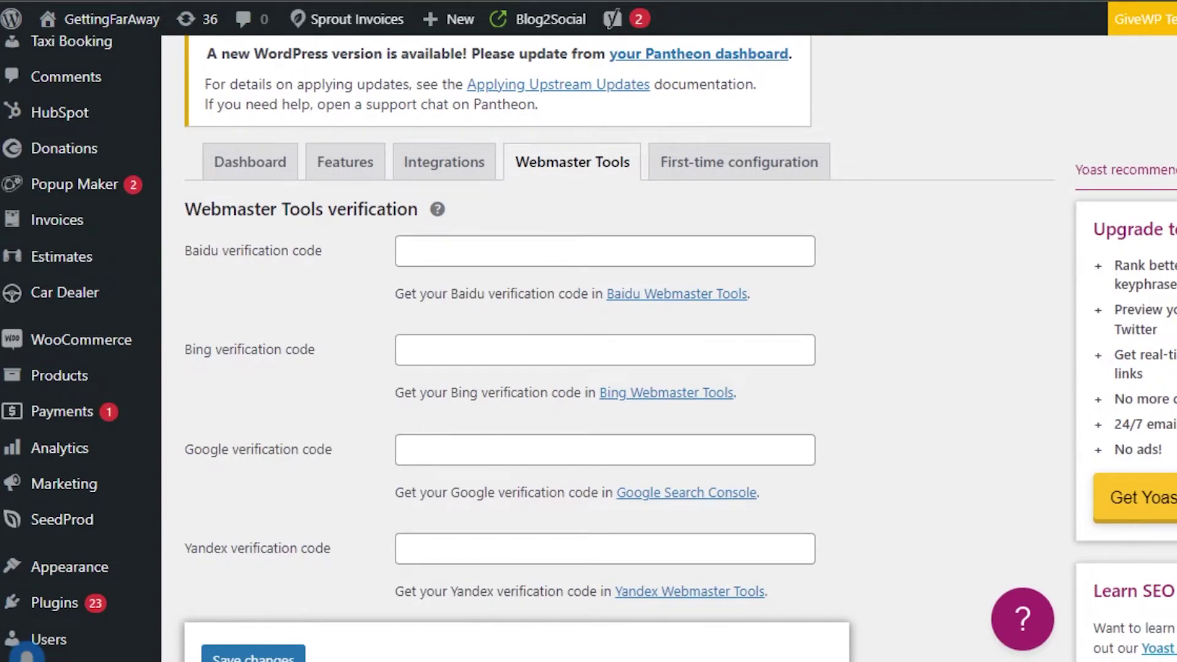
- Open the Integrations tab of the Yoast SEO General settings
{"action": "left_click", "coordinate": [447, 163]}
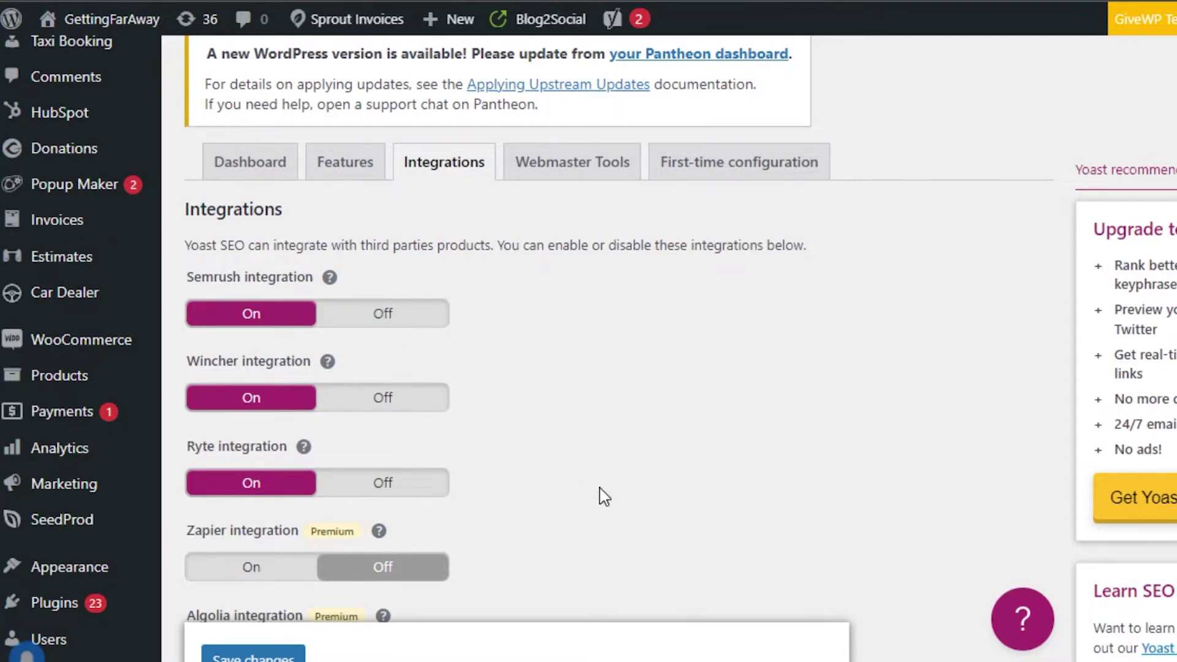
{"action": "scroll", "coordinate": [588, 344], "scroll_direction": "down", "scroll_amount": 6}
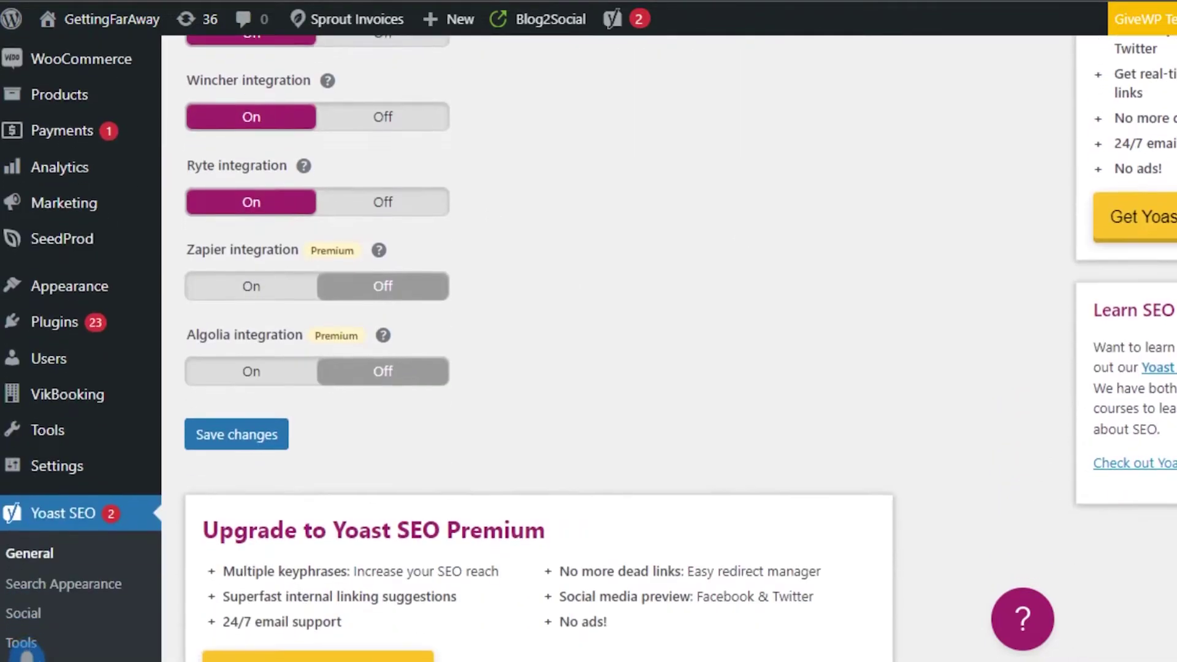
{"action": "scroll", "coordinate": [588, 344], "scroll_direction": "up", "scroll_amount": 7}
{"action": "scroll", "coordinate": [589, 343], "scroll_direction": "up", "scroll_amount": 3}
{"action": "scroll", "coordinate": [588, 343], "scroll_direction": "down", "scroll_amount": 5}
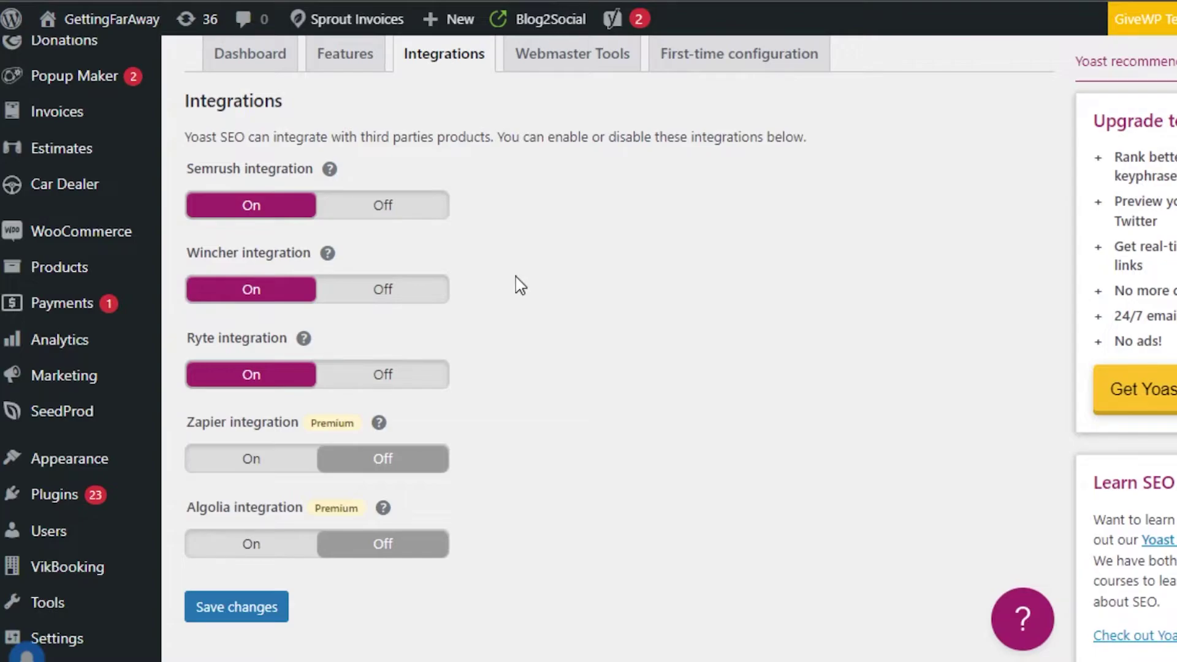
- Toggle the Semrush integration Off and back On, then review the Wincher and Ryte toggles
{"action": "left_click", "coordinate": [304, 211]}
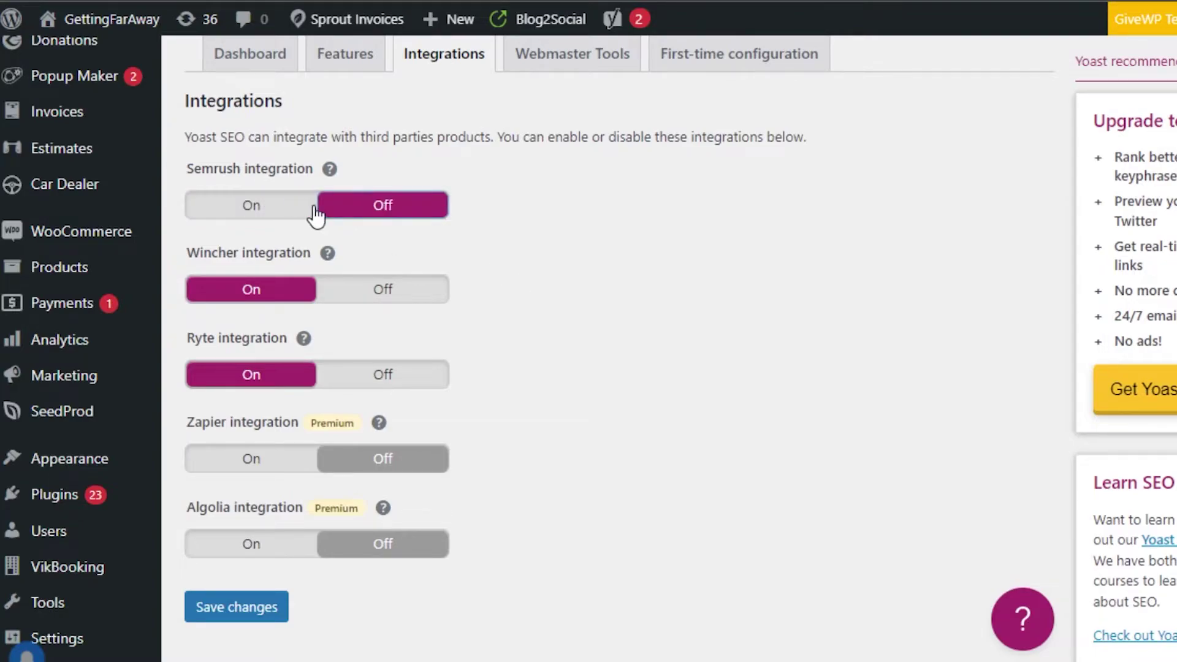
{"action": "left_click", "coordinate": [325, 208]}
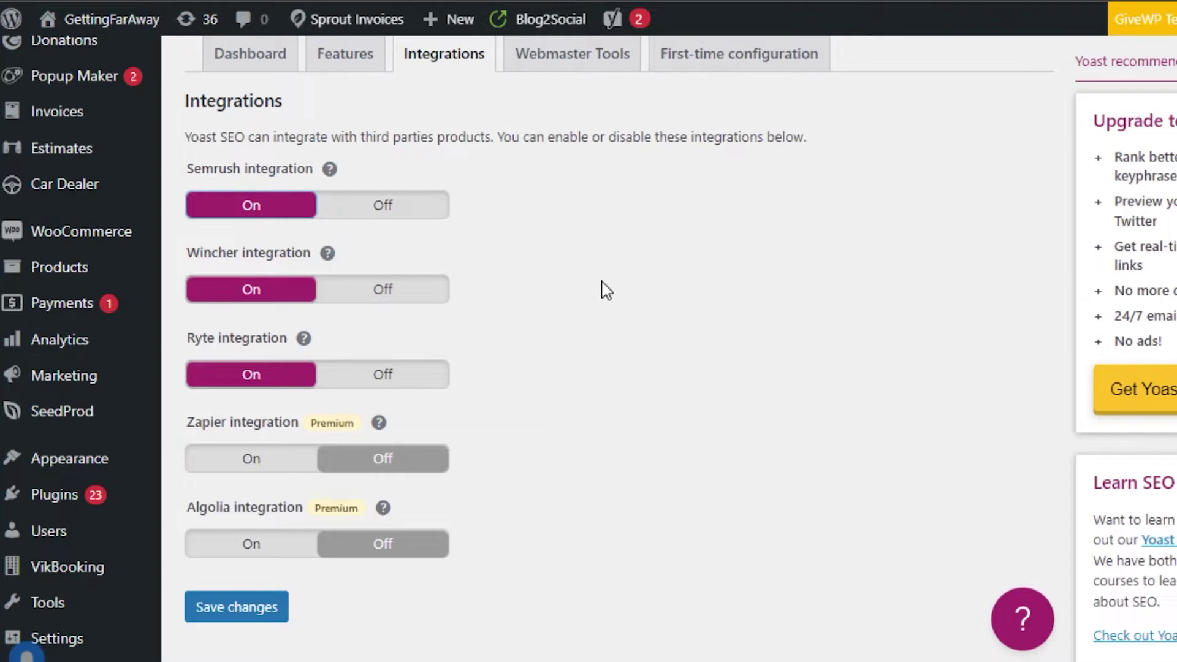
{"action": "scroll", "coordinate": [607, 291], "scroll_direction": "down", "scroll_amount": 5}
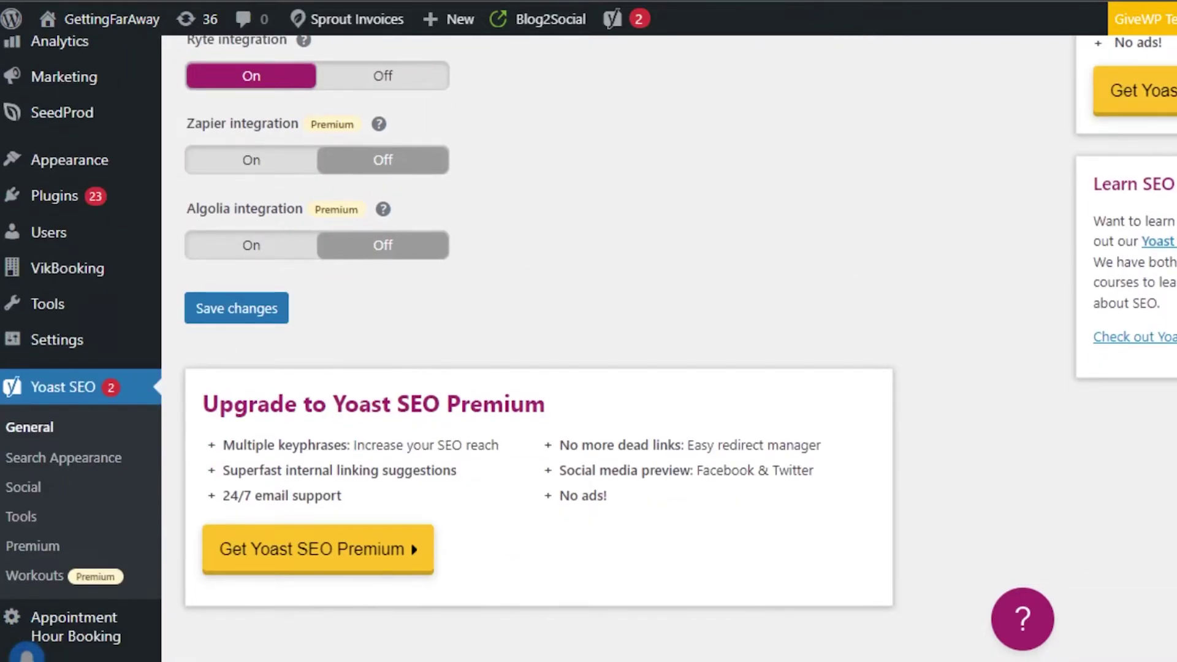
{"action": "scroll", "coordinate": [607, 344], "scroll_direction": "up", "scroll_amount": 8}
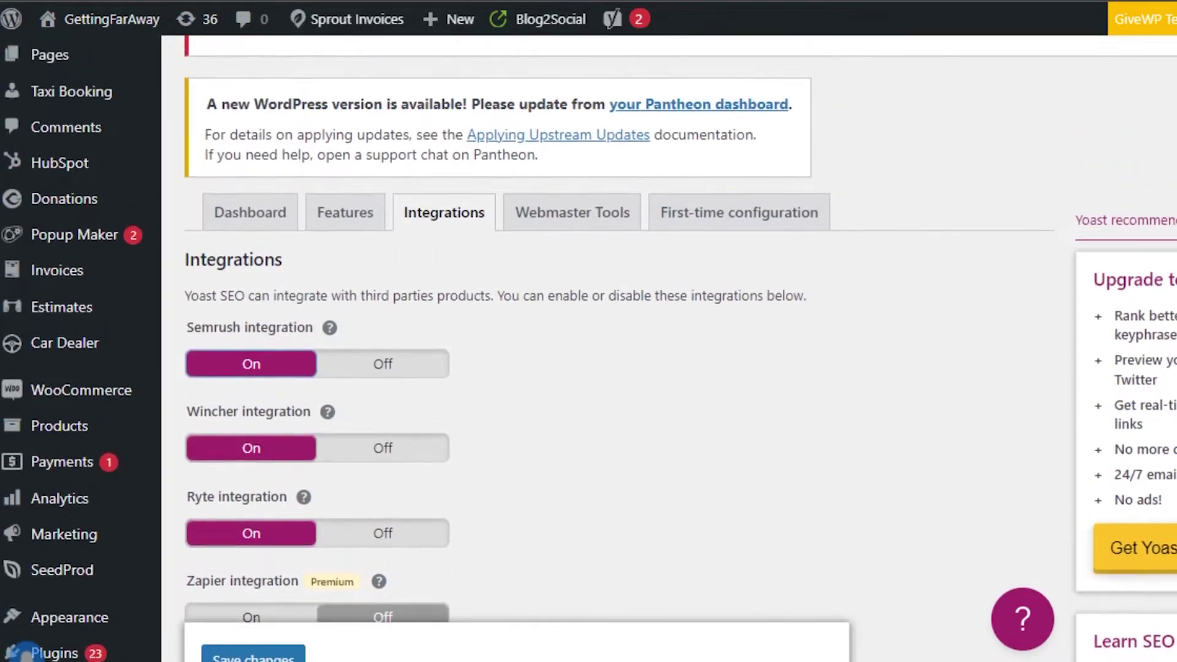
{"action": "scroll", "coordinate": [27, 653], "scroll_direction": "down", "scroll_amount": 3}
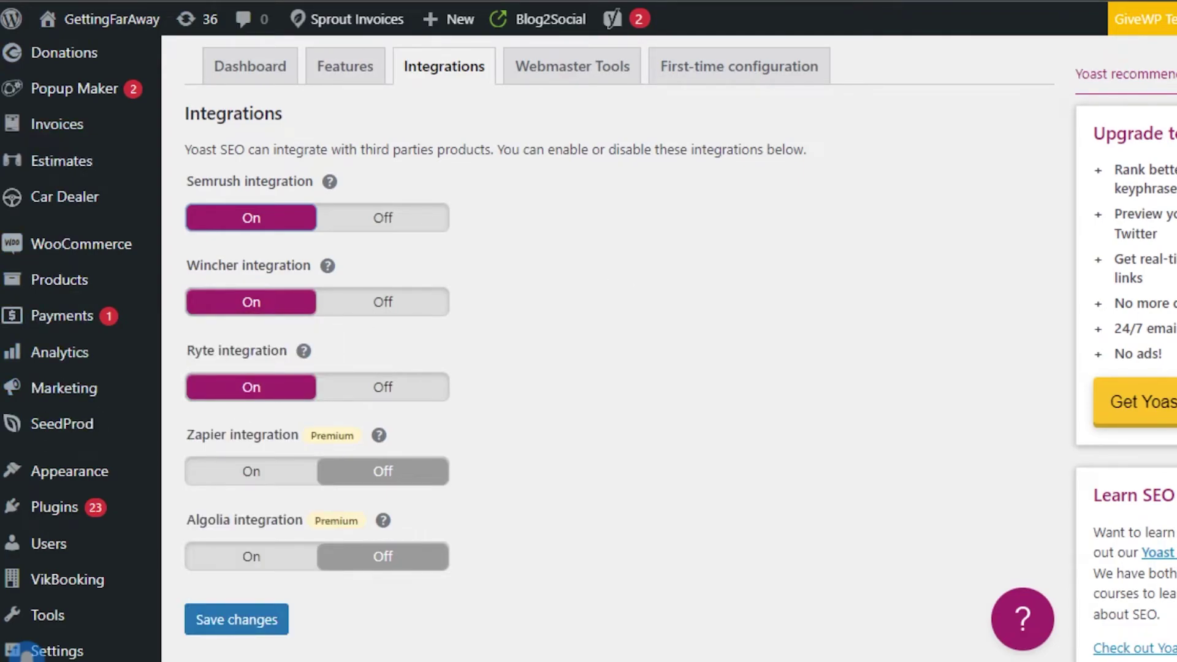
{"action": "scroll", "coordinate": [641, 274], "scroll_direction": "up", "scroll_amount": 7}
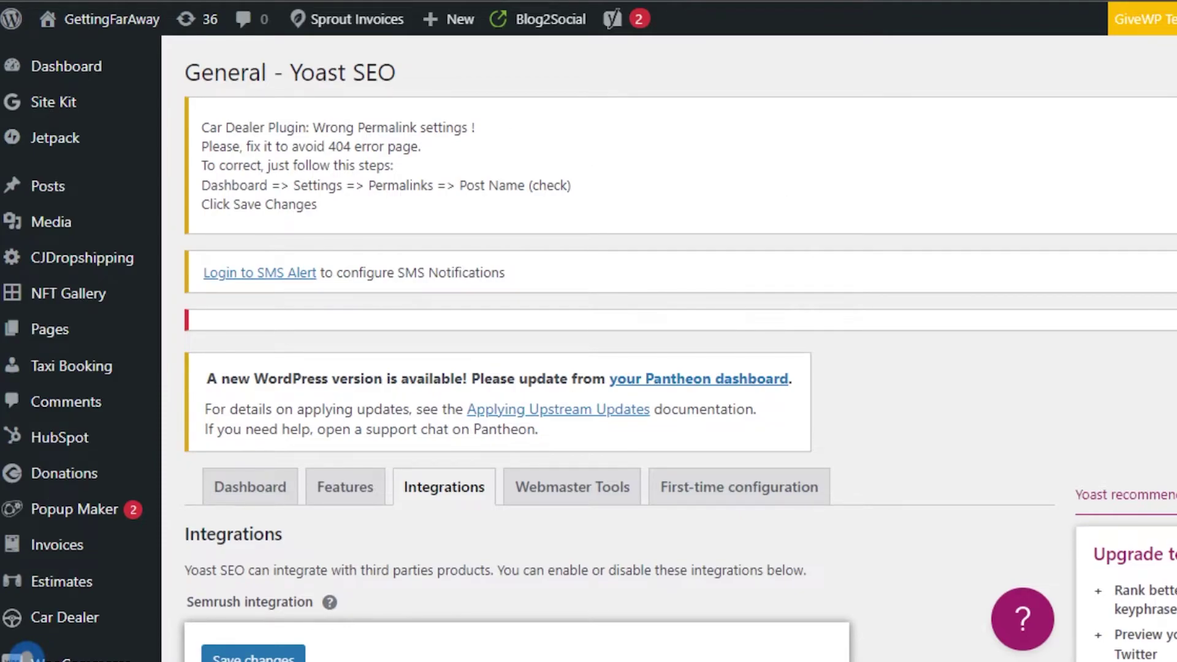
{"action": "scroll", "coordinate": [638, 192], "scroll_direction": "down", "scroll_amount": 15}
{"action": "scroll", "coordinate": [613, 343], "scroll_direction": "up", "scroll_amount": 10}
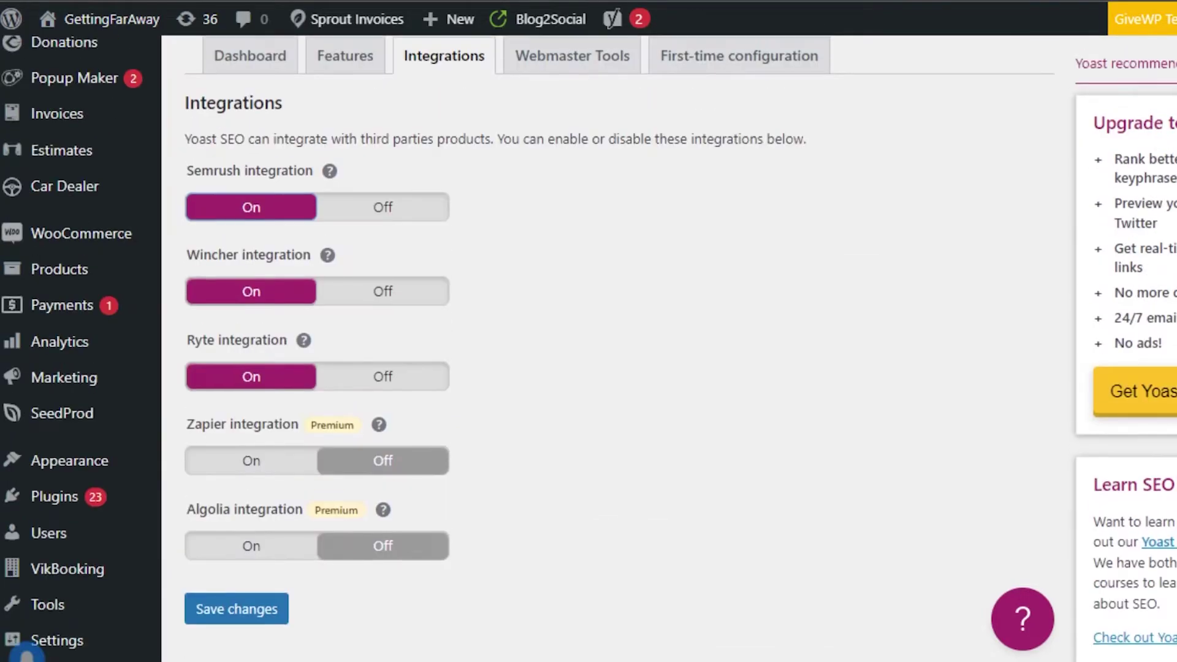
{"action": "scroll", "coordinate": [613, 343], "scroll_direction": "down", "scroll_amount": 2}
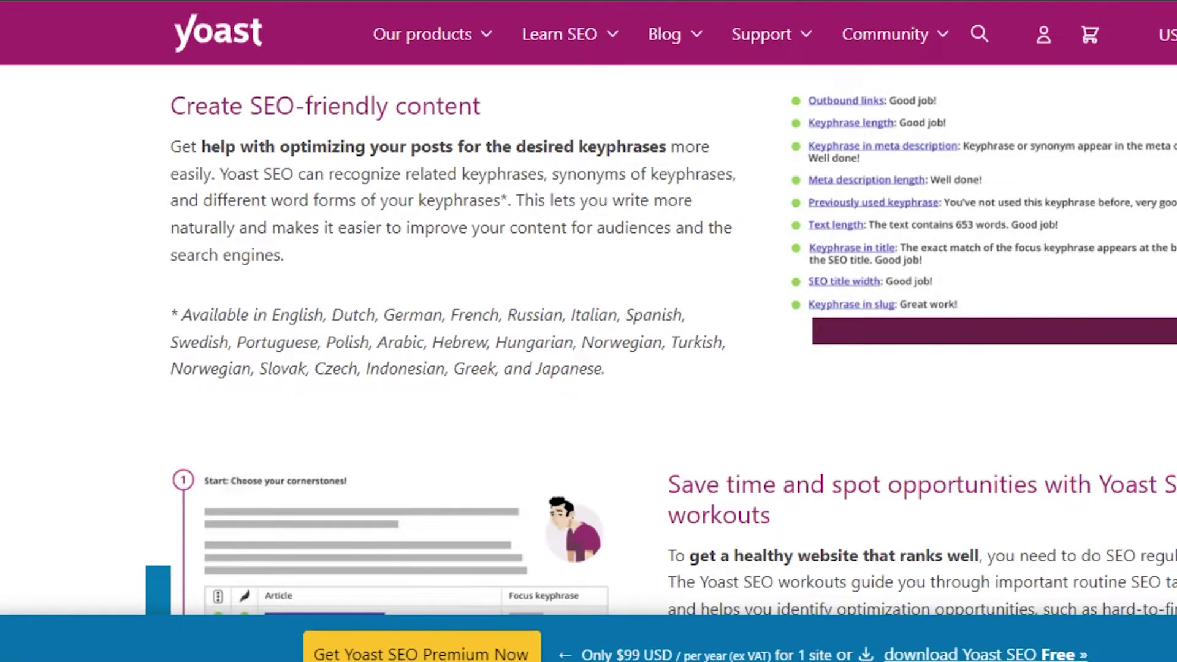
- On yoast.com, open the products list and scroll to the Premium integrations section
{"action": "left_click", "coordinate": [426, 35]}
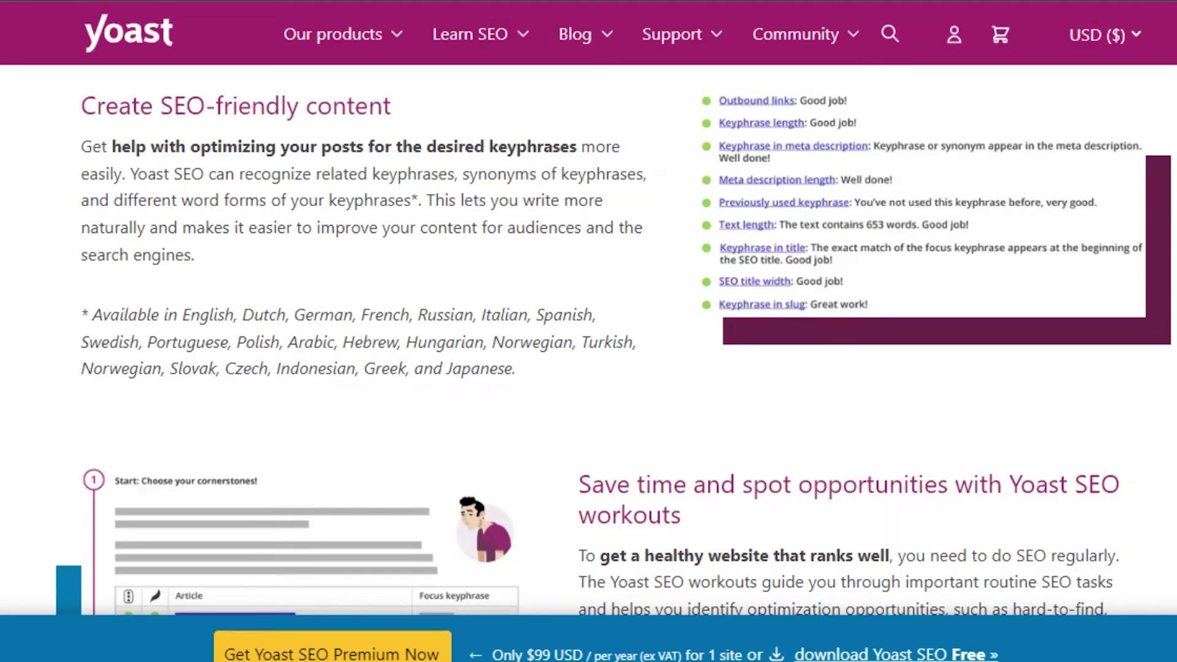
{"action": "scroll", "coordinate": [814, 417], "scroll_direction": "down", "scroll_amount": 3}
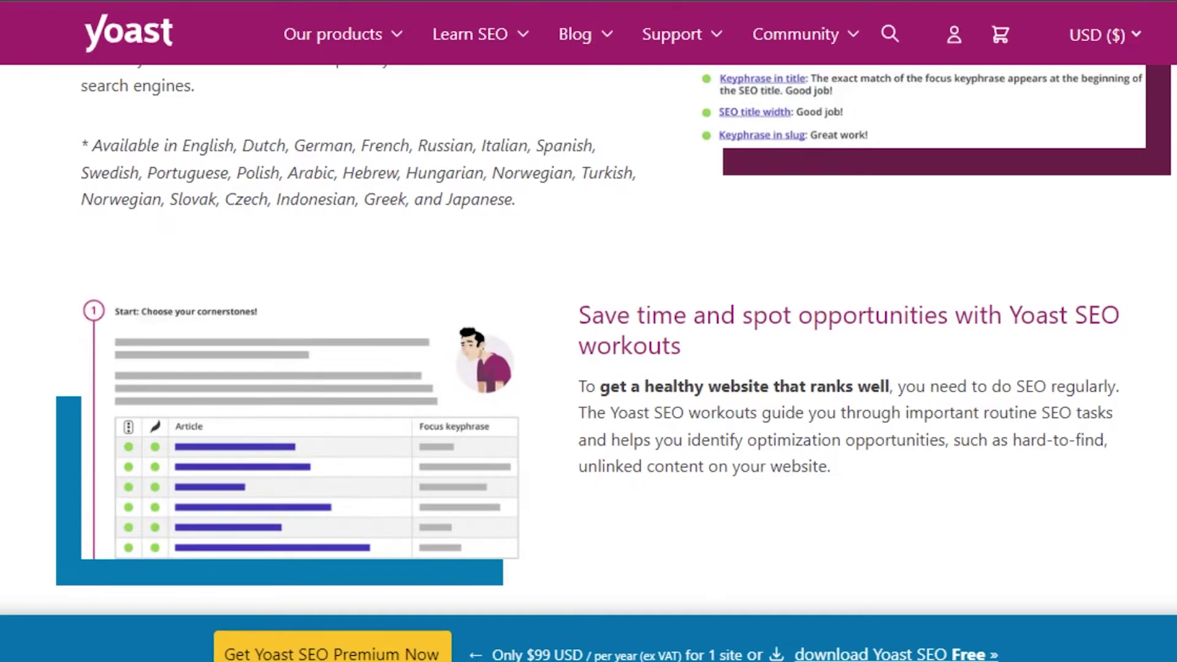
{"action": "scroll", "coordinate": [613, 340], "scroll_direction": "down", "scroll_amount": 8}
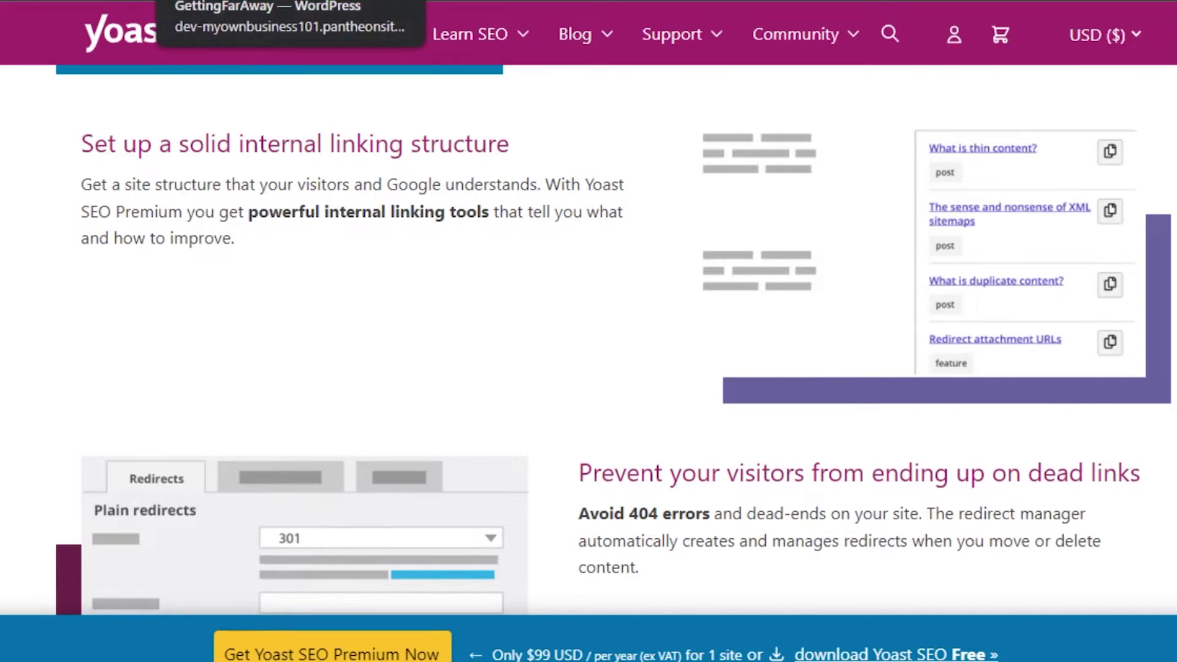
- Return to the WordPress Integrations tab and review the Semrush, Wincher, Ryte, Zapier and Algolia toggles
{"action": "left_click", "coordinate": [245, 1]}
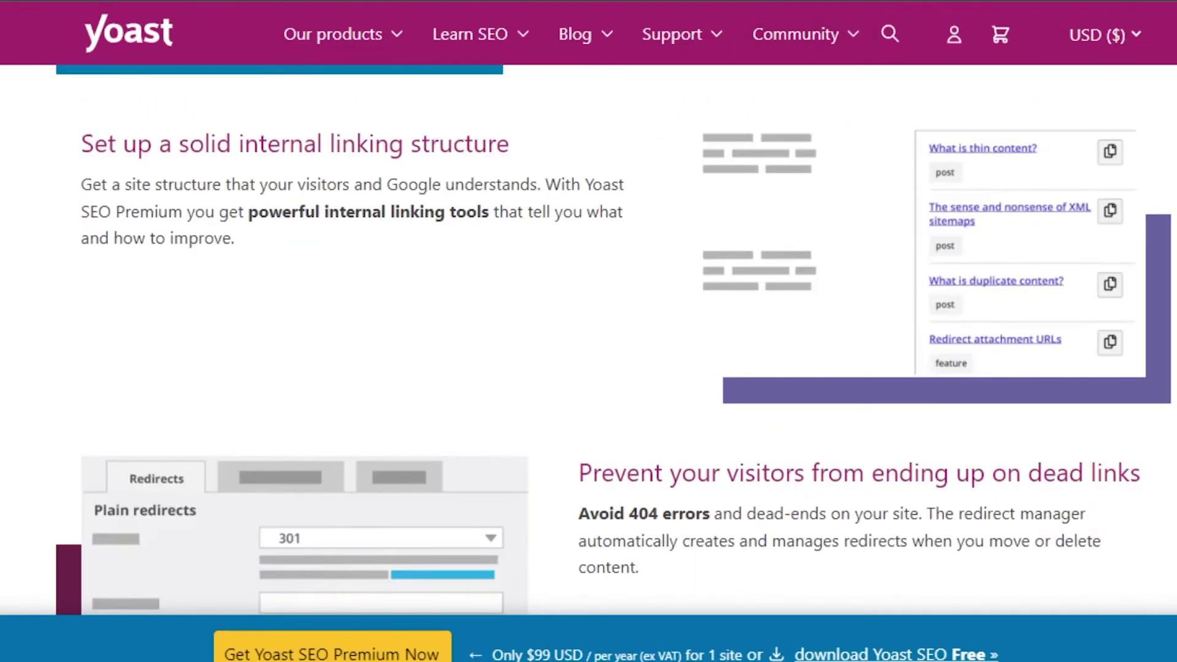
{"action": "scroll", "coordinate": [613, 337], "scroll_direction": "down", "scroll_amount": 12}
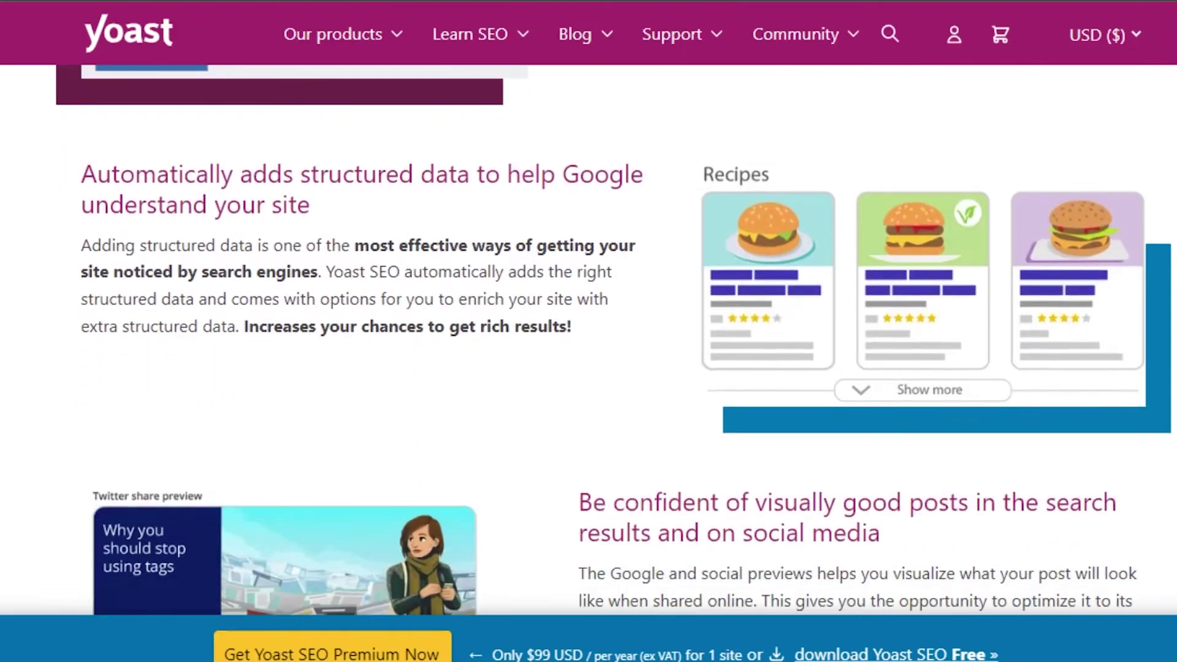
{"action": "scroll", "coordinate": [613, 337], "scroll_direction": "down", "scroll_amount": 2}
{"action": "scroll", "coordinate": [613, 338], "scroll_direction": "up", "scroll_amount": 5}
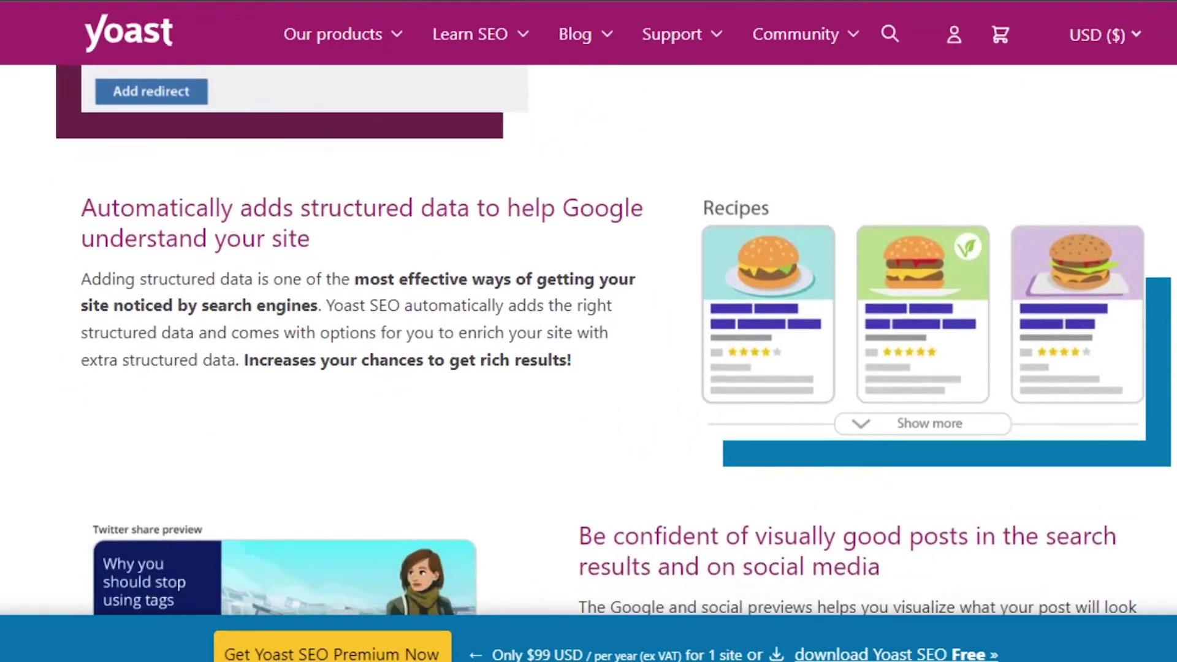
{"action": "scroll", "coordinate": [529, 154], "scroll_direction": "down", "scroll_amount": 10}
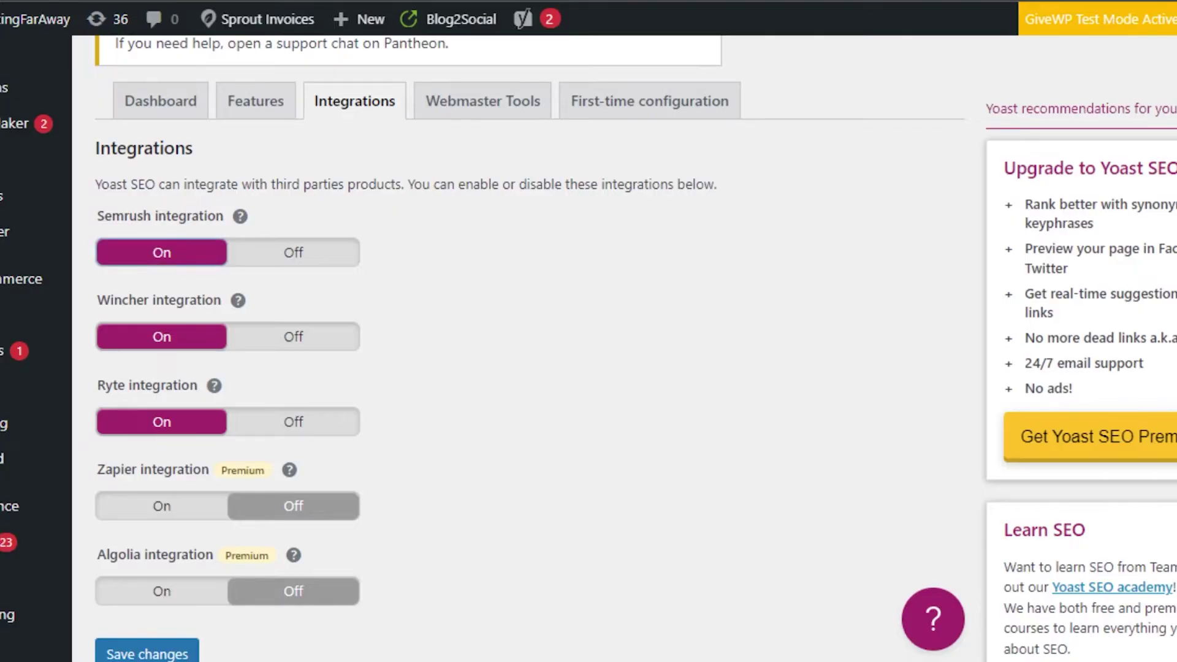
- Scroll the Integrations tab down to Save changes and move on to SEO > Search Appearance
{"action": "scroll", "coordinate": [1042, 207], "scroll_direction": "down", "scroll_amount": 1}
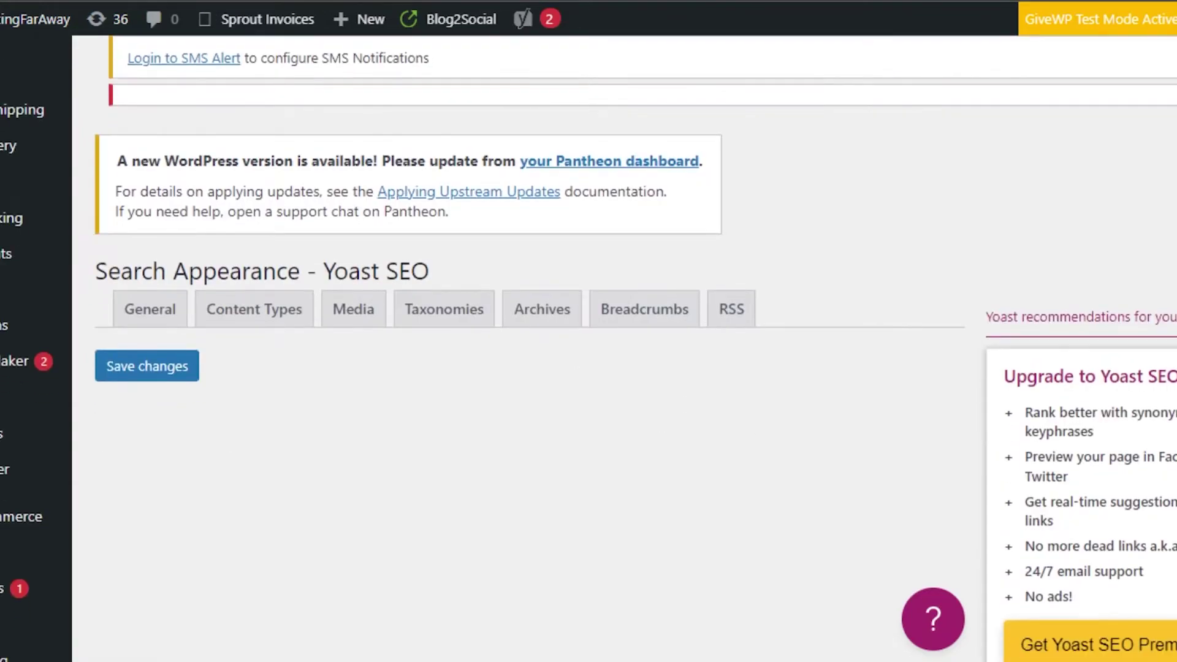
{"action": "scroll", "coordinate": [753, 229], "scroll_direction": "down", "scroll_amount": 2}
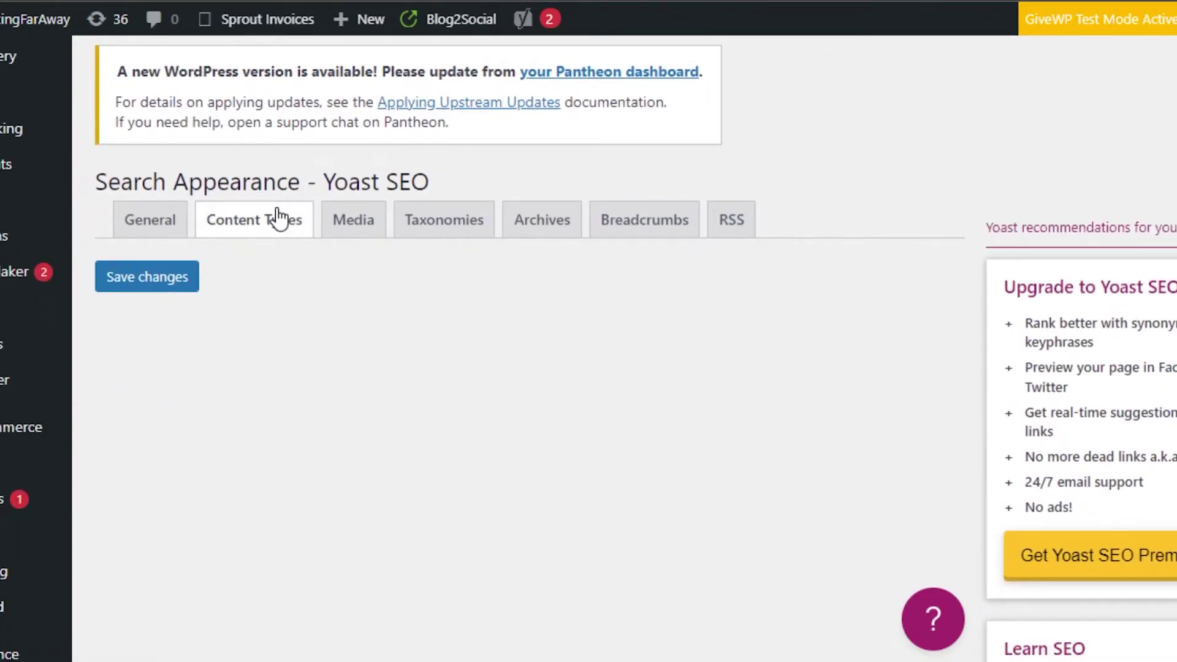
- Open the Content Types tab and review the Posts panel and the other content type rows
{"action": "left_click", "coordinate": [246, 219]}
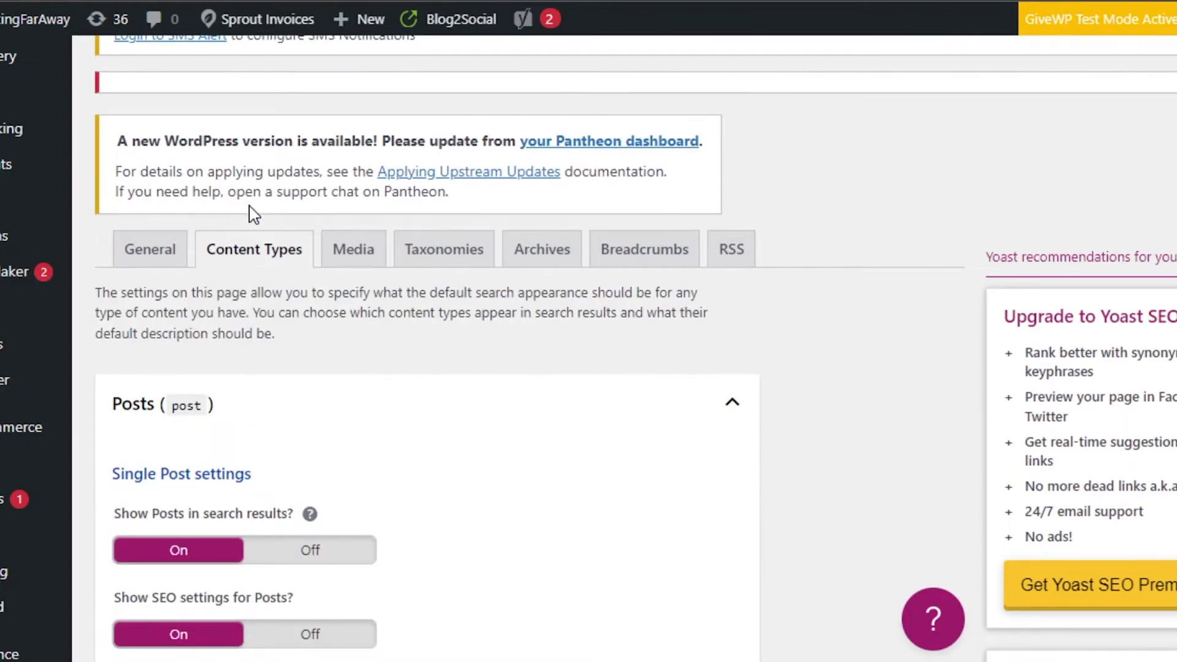
{"action": "scroll", "coordinate": [589, 344], "scroll_direction": "up", "scroll_amount": 4}
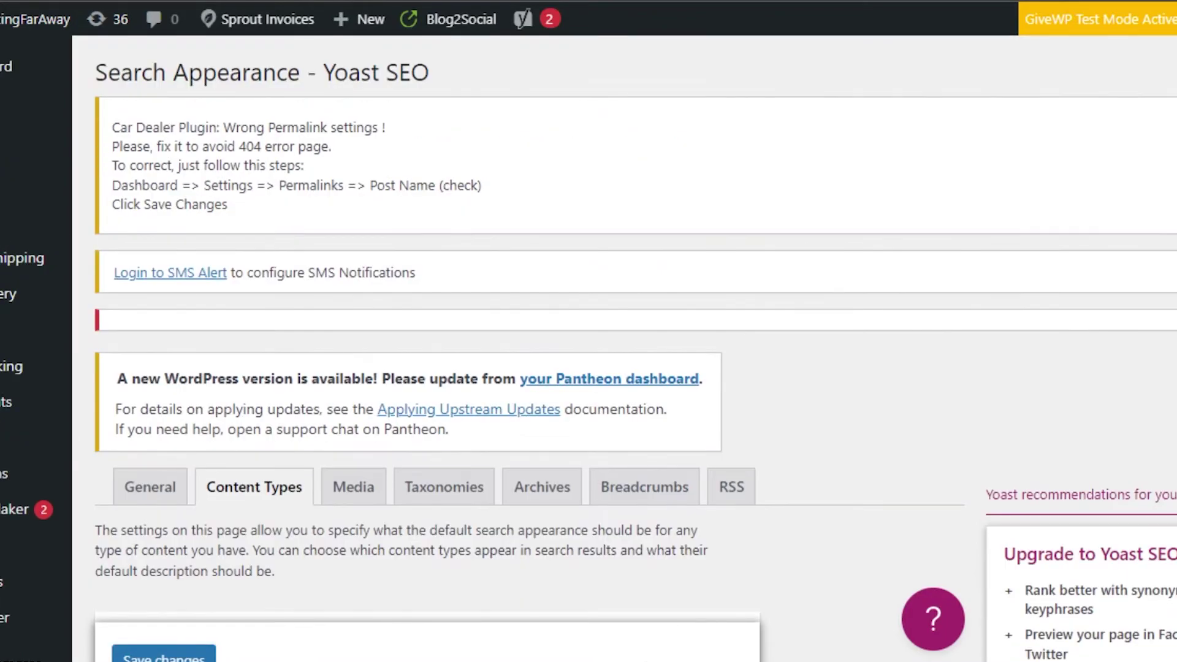
{"action": "scroll", "coordinate": [588, 343], "scroll_direction": "down", "scroll_amount": 10}
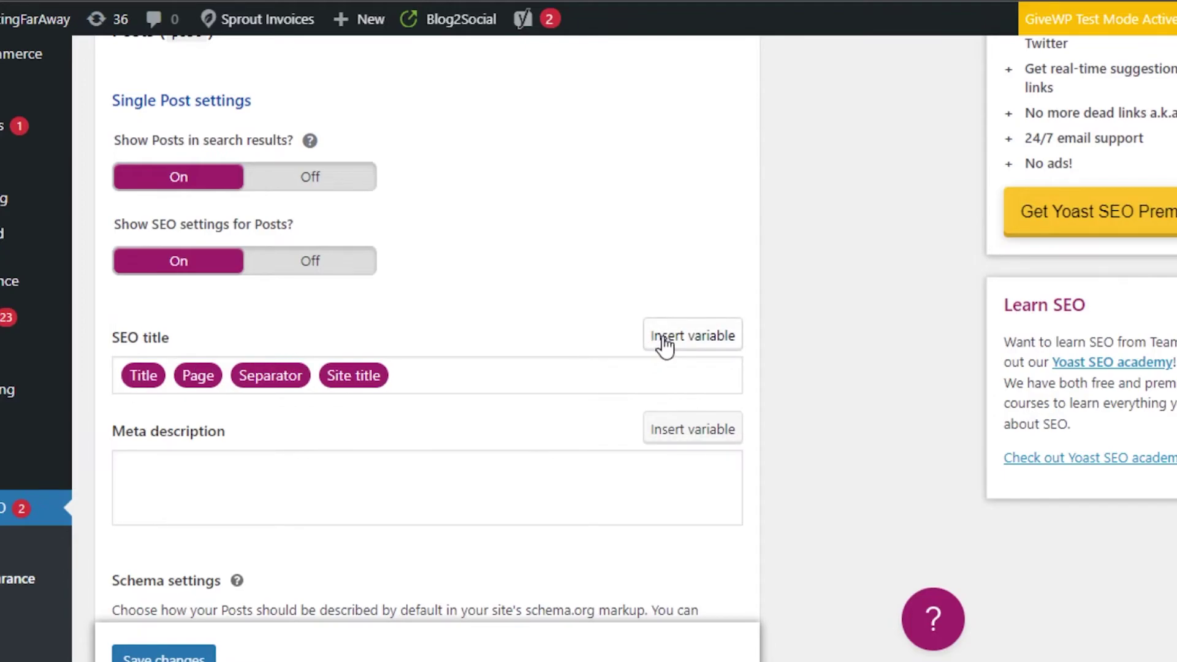
{"action": "scroll", "coordinate": [429, 350], "scroll_direction": "down", "scroll_amount": 15}
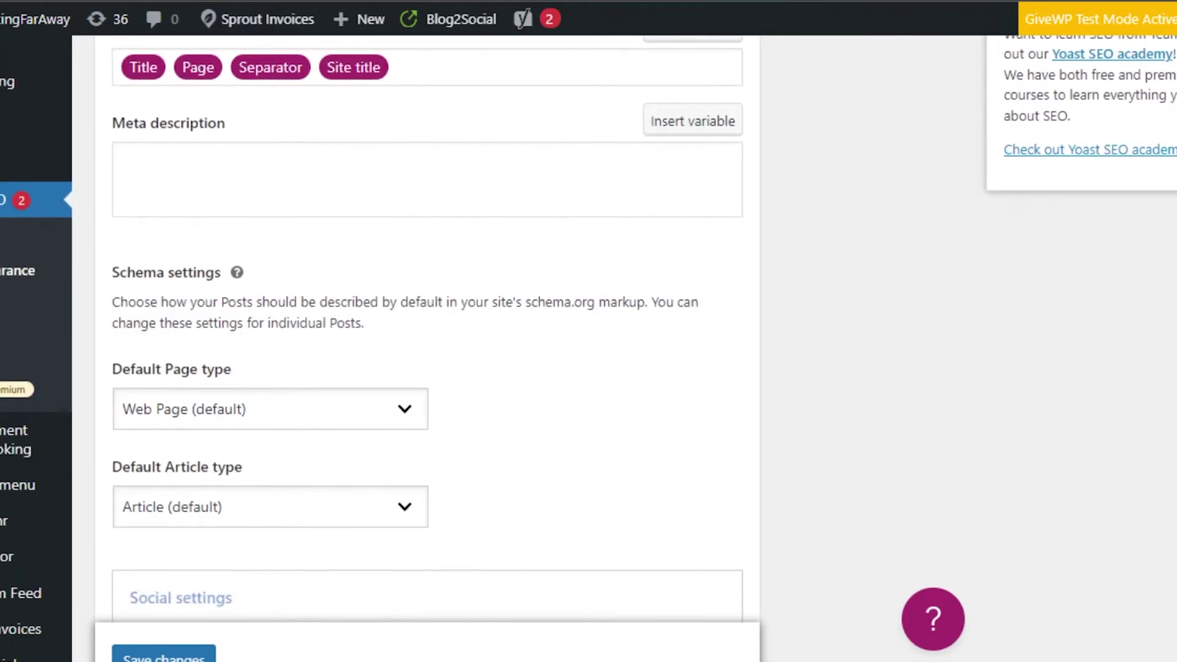
{"action": "scroll", "coordinate": [430, 349], "scroll_direction": "down", "scroll_amount": 12}
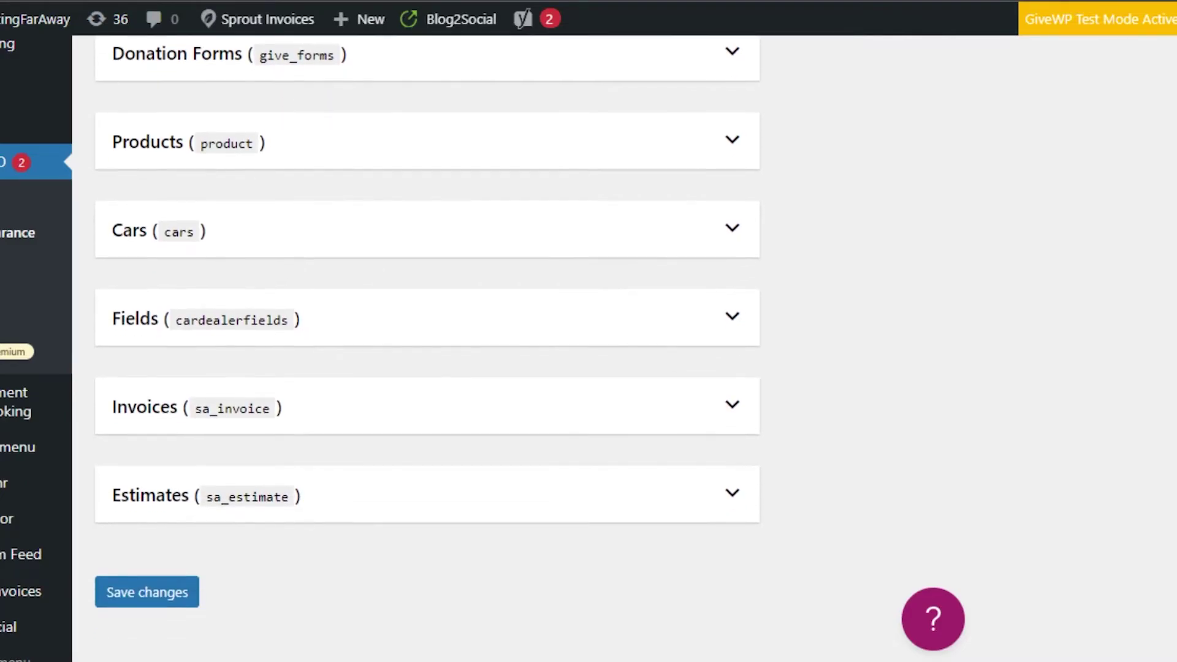
{"action": "scroll", "coordinate": [429, 350], "scroll_direction": "up", "scroll_amount": 15}
{"action": "scroll", "coordinate": [843, 61], "scroll_direction": "up", "scroll_amount": 12}
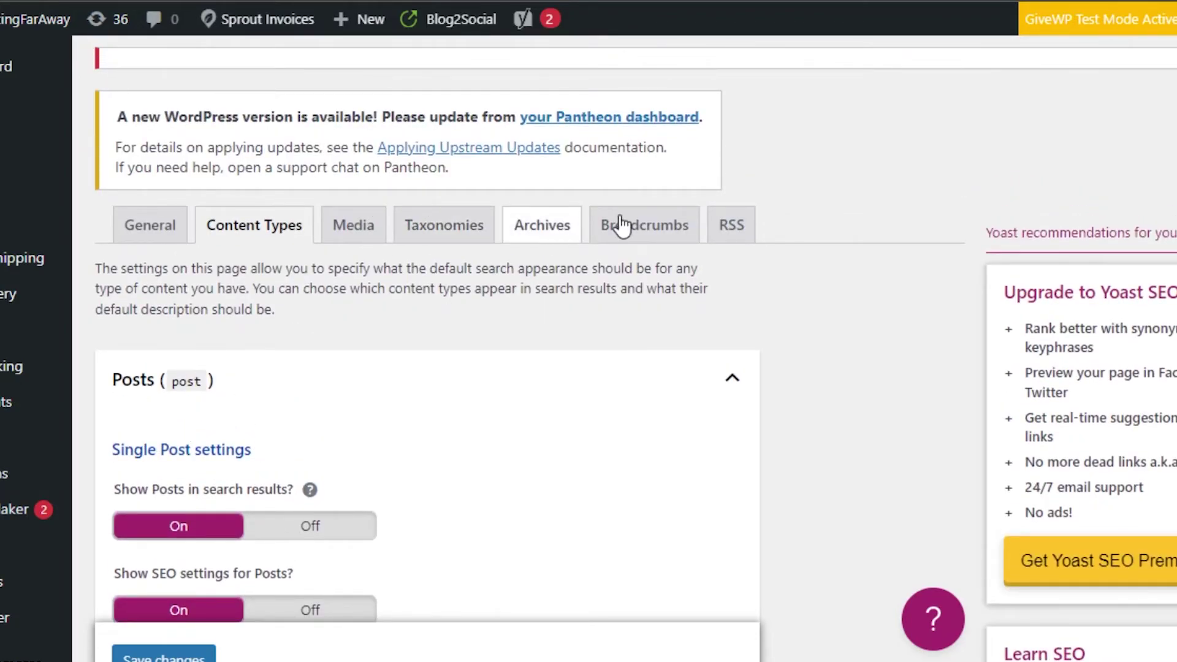
- Review the RSS feed, Media attachment and Taxonomies search appearance settings
{"action": "left_click", "coordinate": [742, 227]}
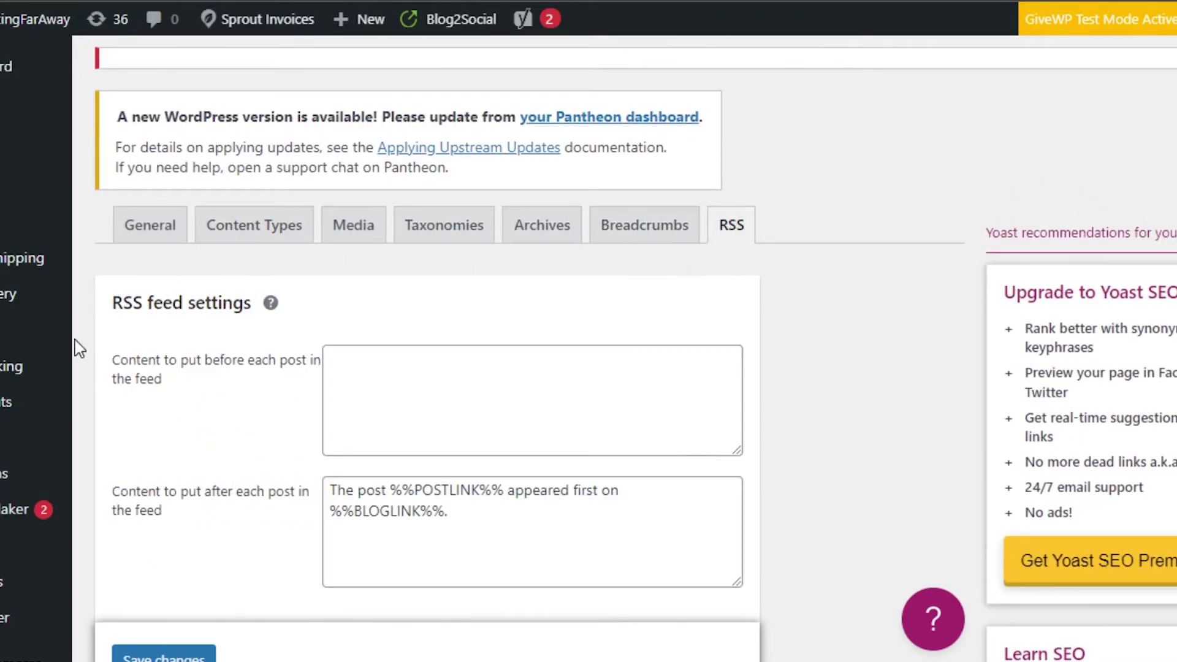
{"action": "left_click", "coordinate": [347, 377]}
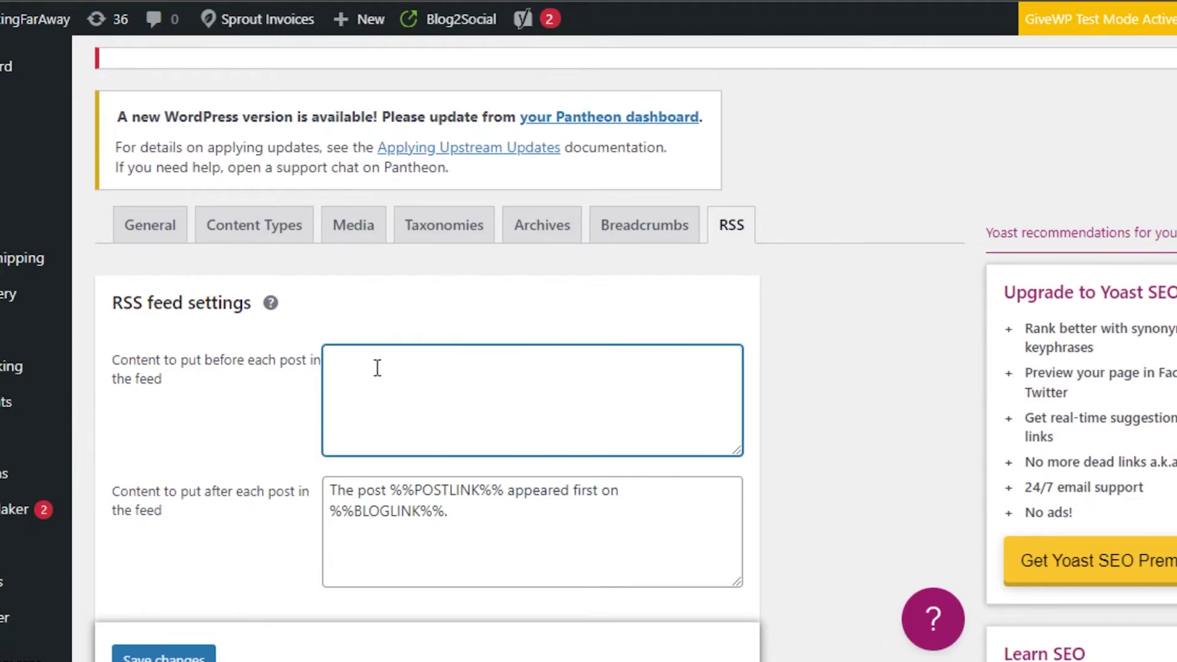
{"action": "left_click", "coordinate": [357, 242]}
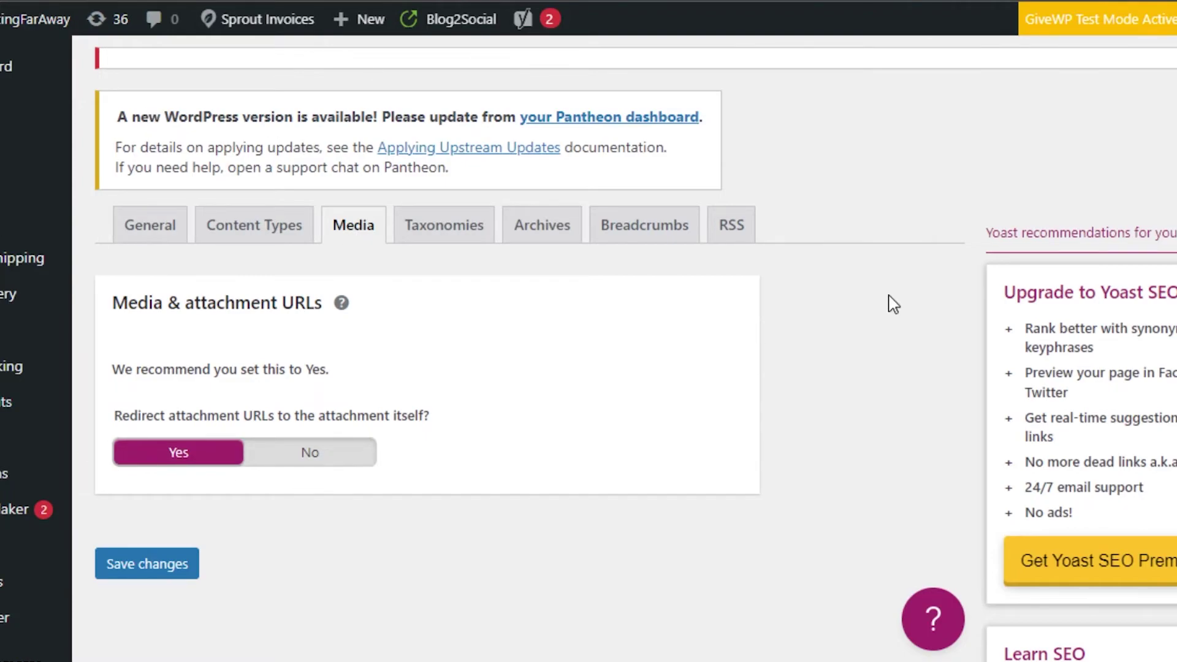
{"action": "left_click", "coordinate": [413, 232]}
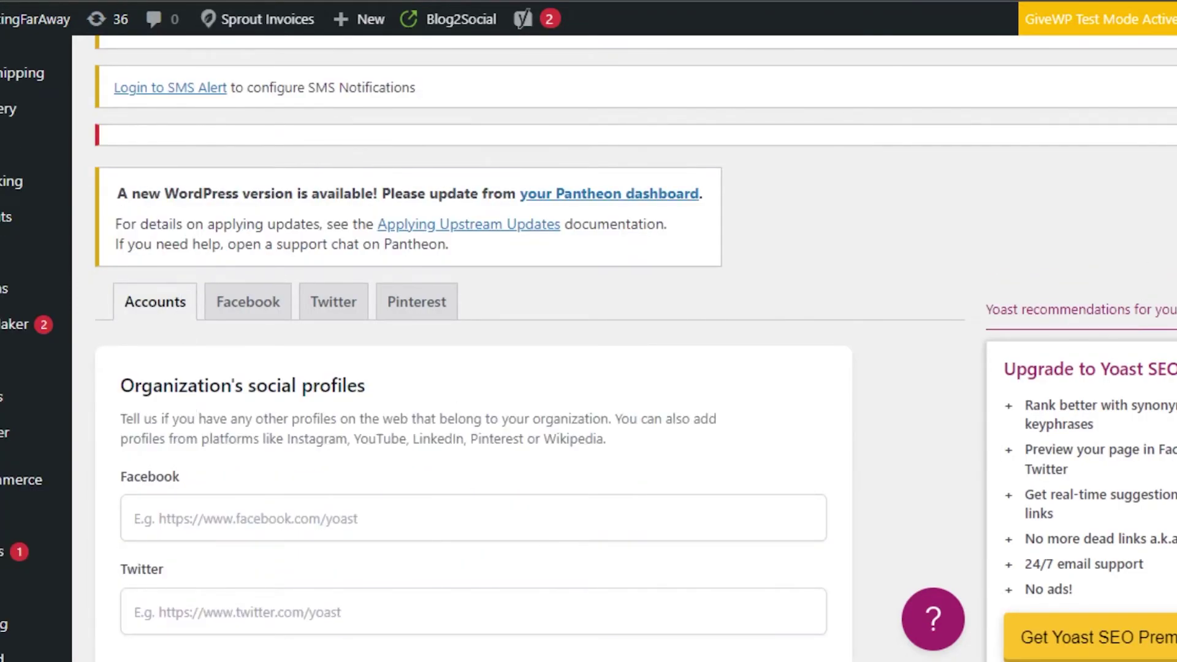
- Add two empty Other social profile entries and place the cursor in the first one's URL field
{"action": "scroll", "coordinate": [473, 368], "scroll_direction": "down", "scroll_amount": 4}
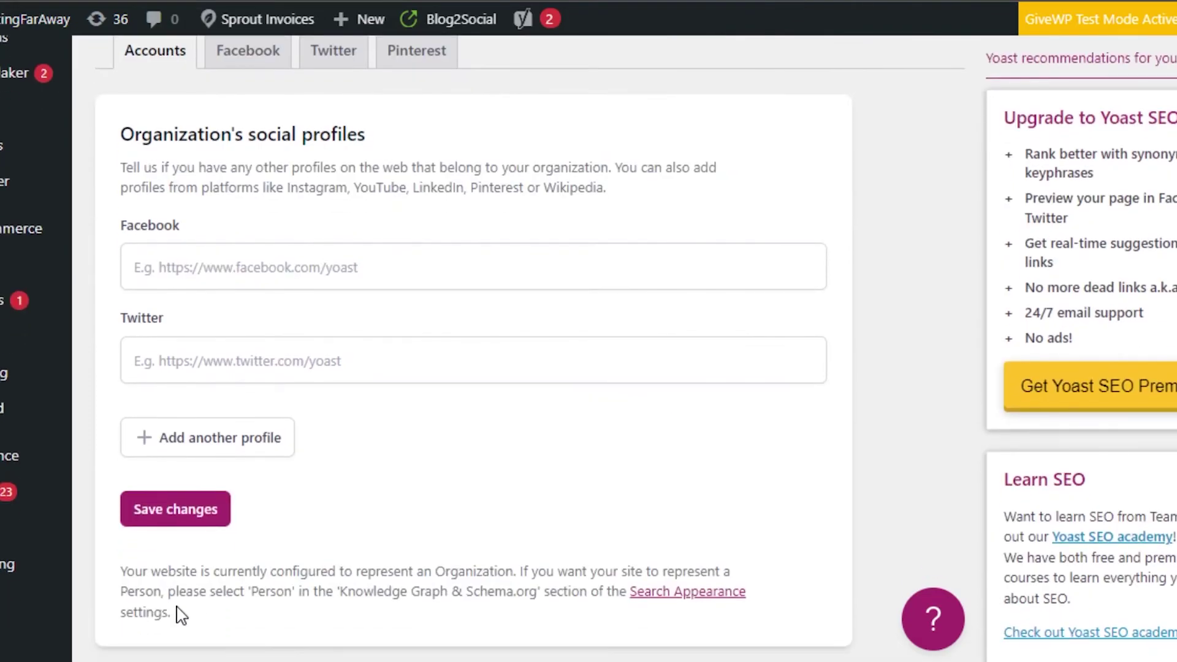
{"action": "left_click", "coordinate": [199, 446]}
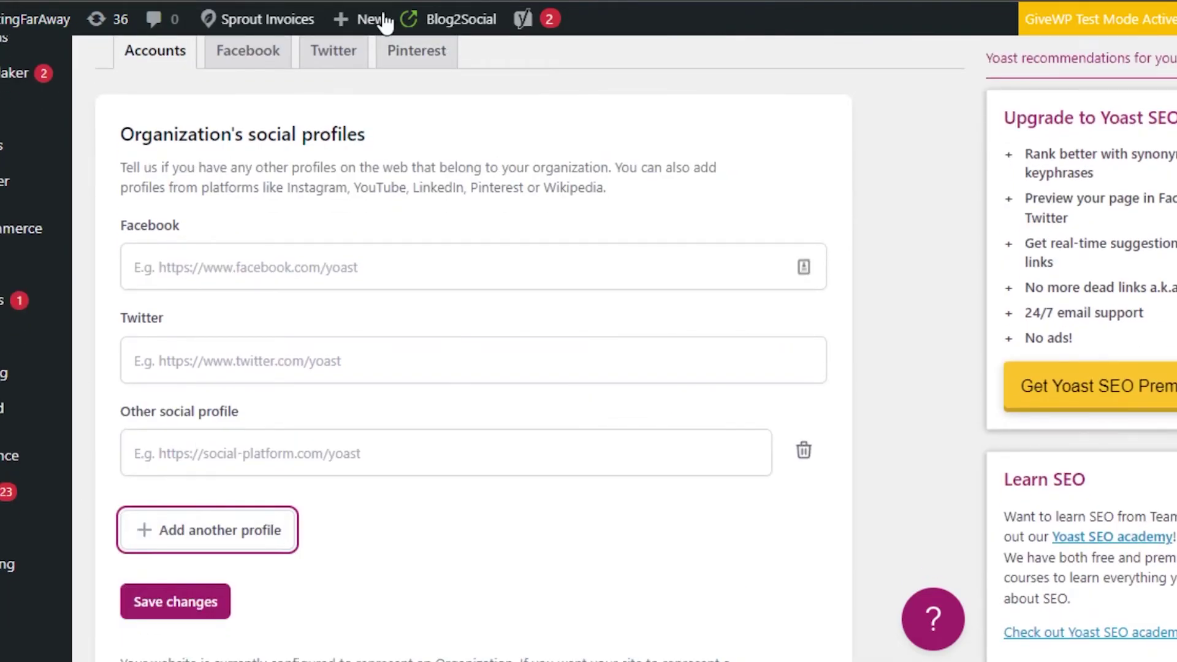
{"action": "left_click", "coordinate": [204, 533]}
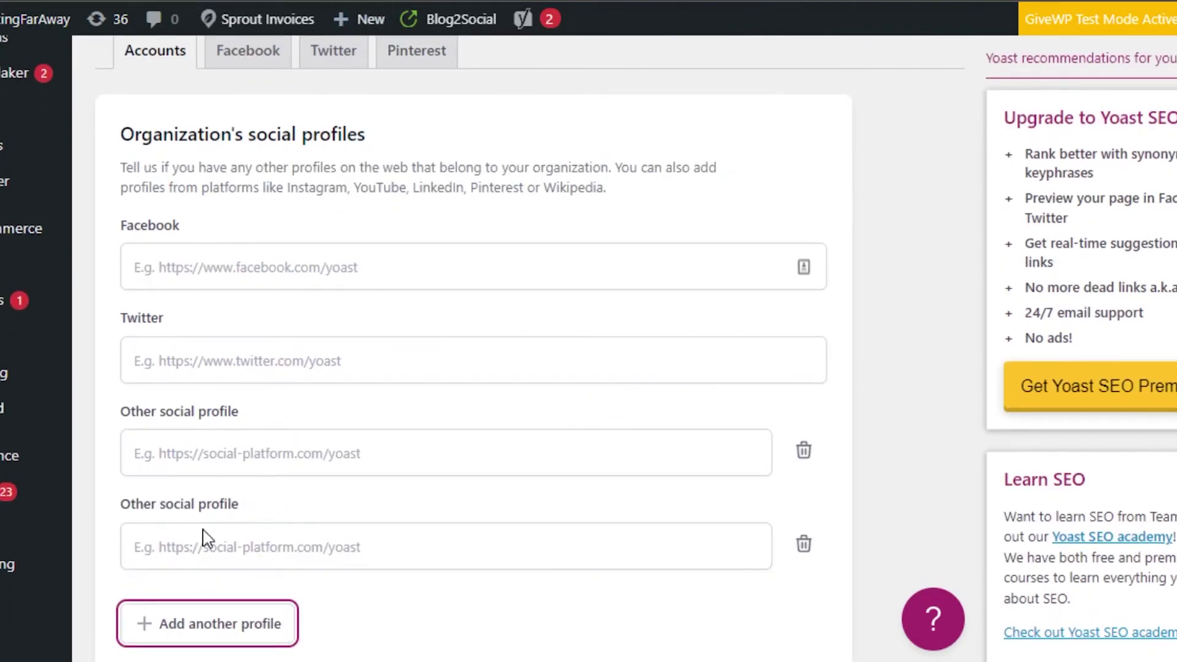
{"action": "left_click", "coordinate": [214, 451]}
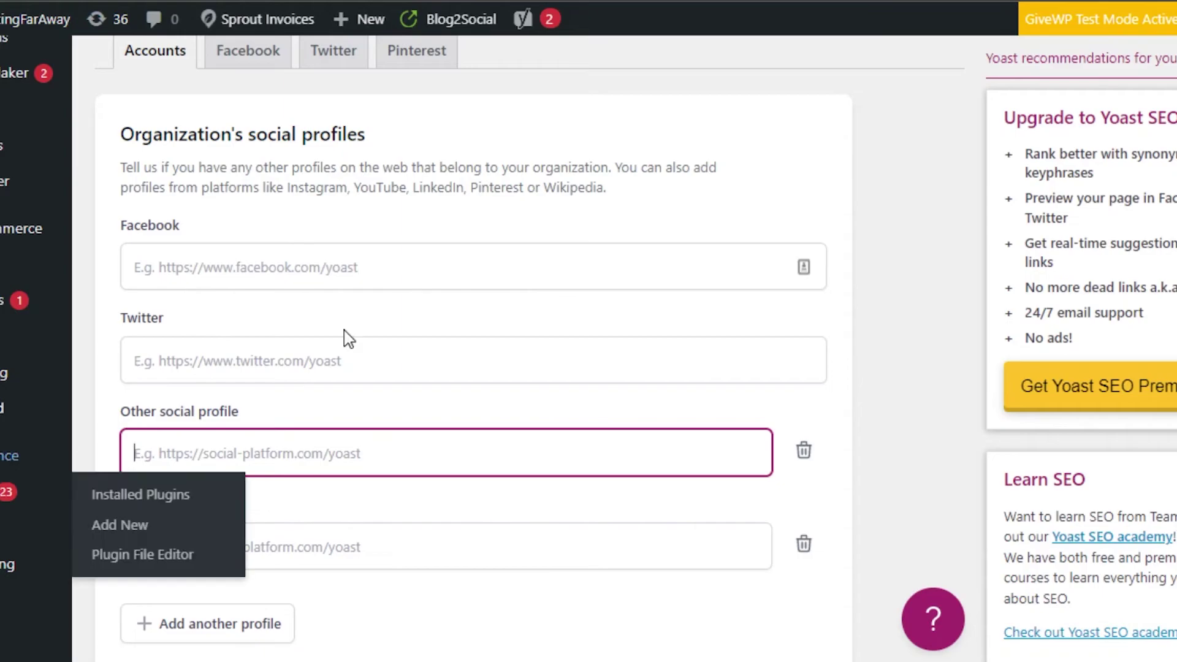
{"action": "scroll", "coordinate": [1171, 288], "scroll_direction": "down", "scroll_amount": 3}
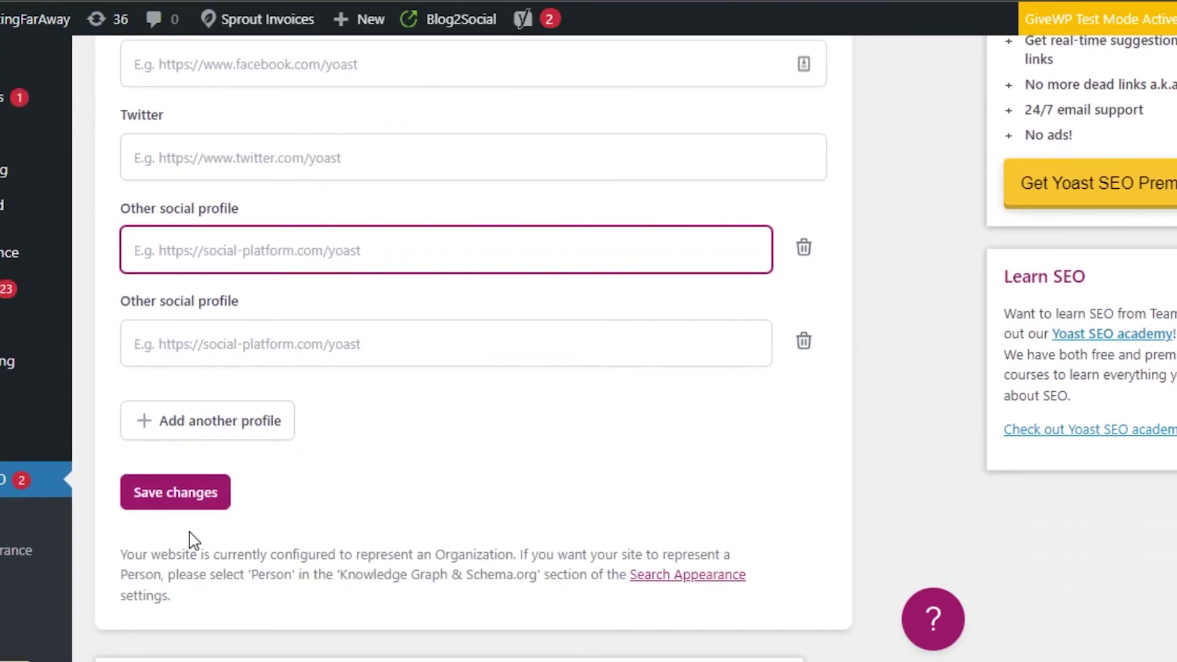
{"action": "scroll", "coordinate": [589, 348], "scroll_direction": "down", "scroll_amount": 4}
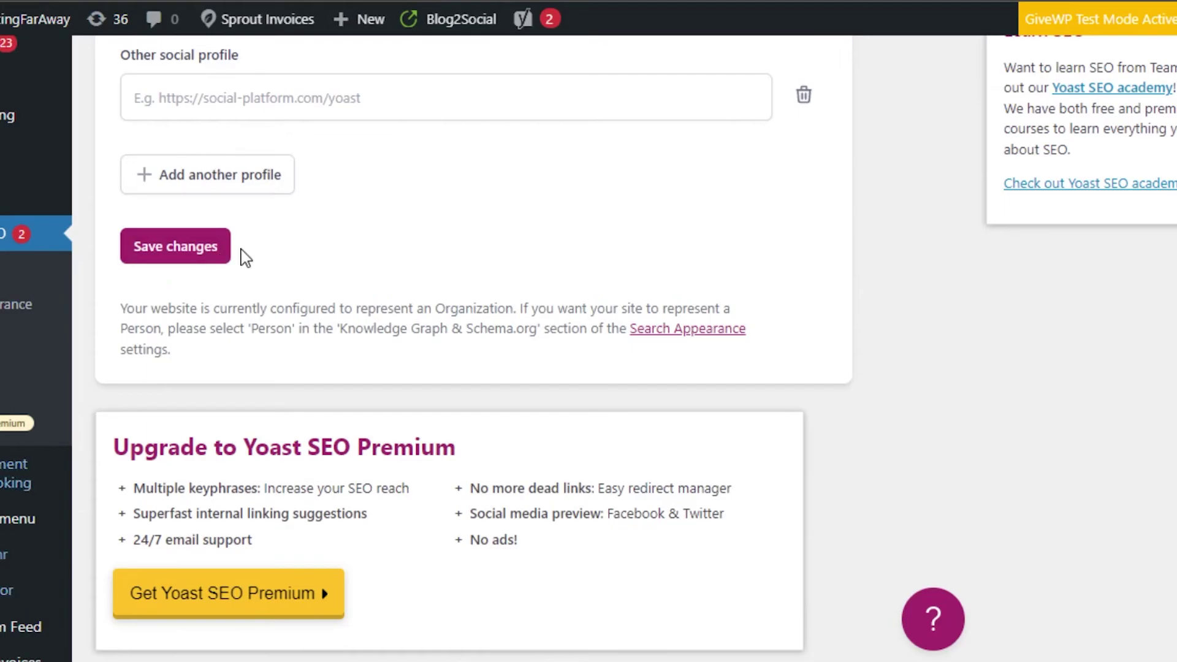
{"action": "scroll", "coordinate": [844, 372], "scroll_direction": "up", "scroll_amount": 10}
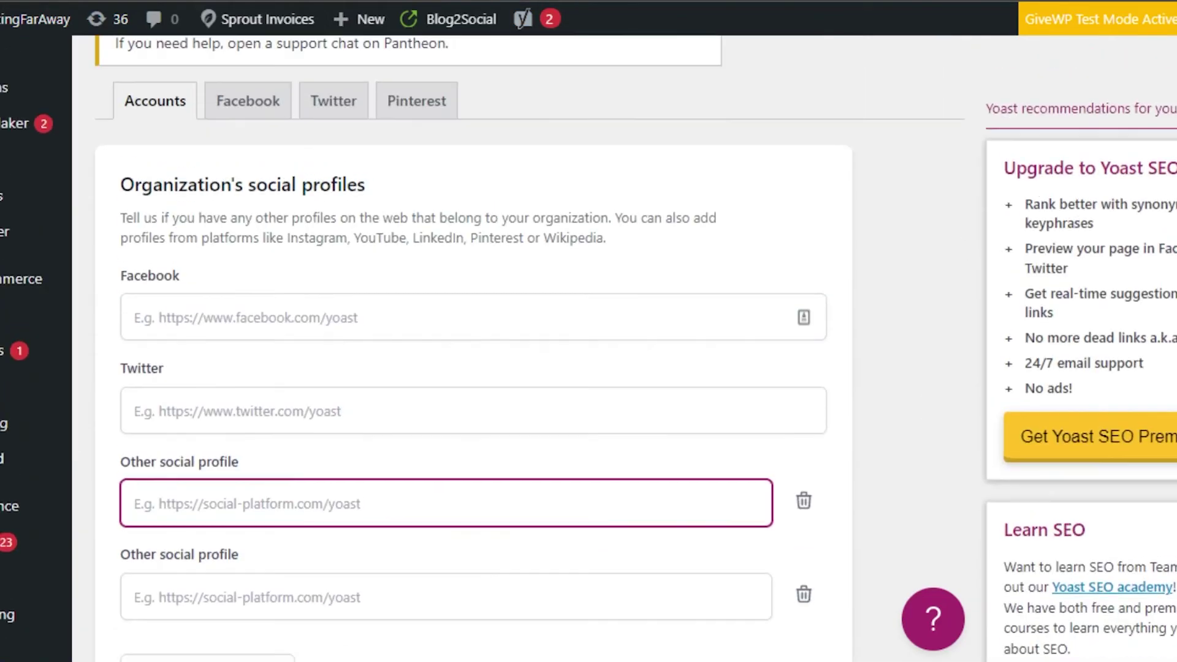
{"action": "scroll", "coordinate": [384, 422], "scroll_direction": "down", "scroll_amount": 5}
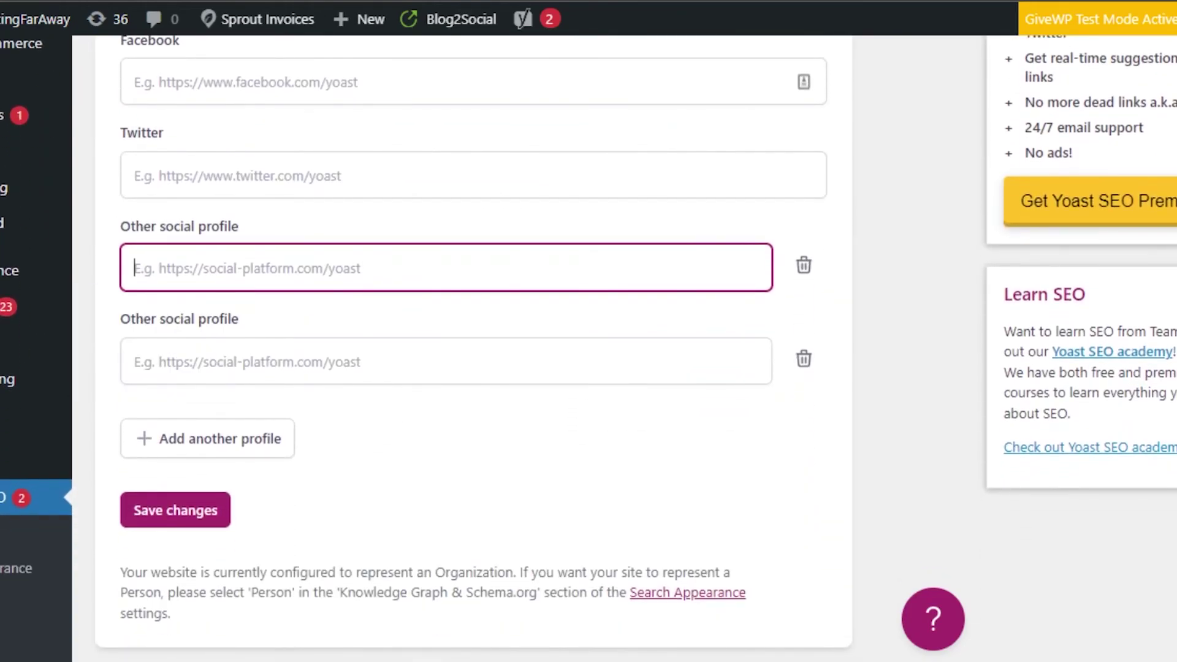
{"action": "scroll", "coordinate": [337, 288], "scroll_direction": "up", "scroll_amount": 10}
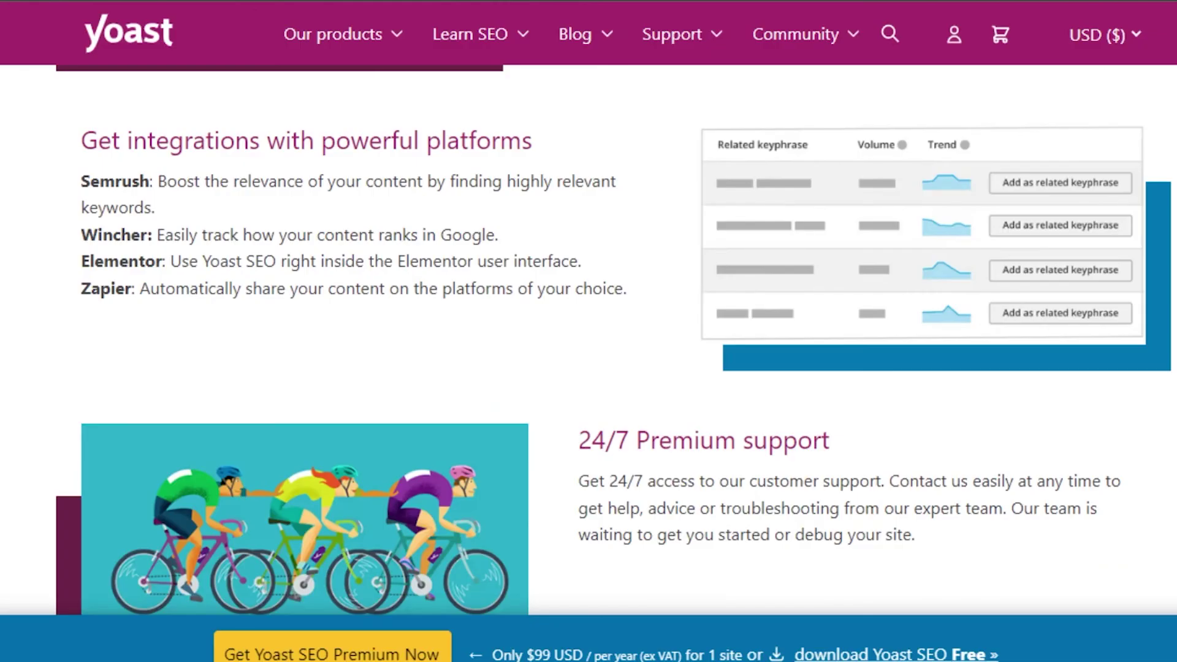
- Scroll the yoast.com homepage and display the Our products menu
{"action": "scroll", "coordinate": [588, 343], "scroll_direction": "down", "scroll_amount": 5}
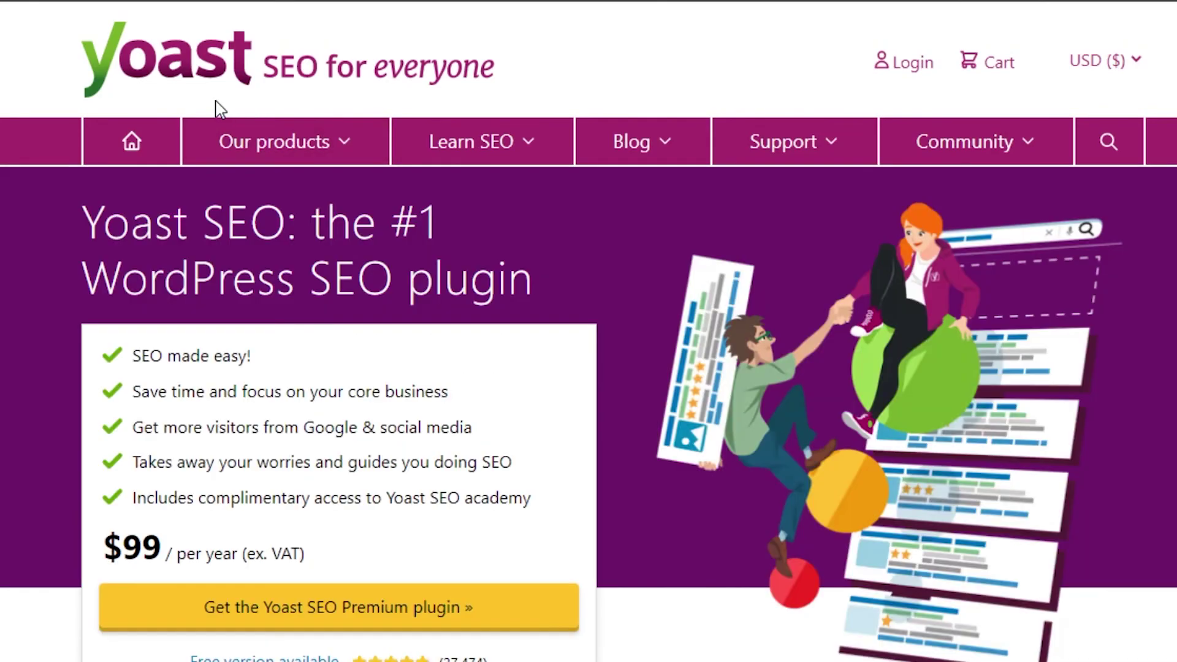
{"action": "mouse_move", "coordinate": [303, 132]}
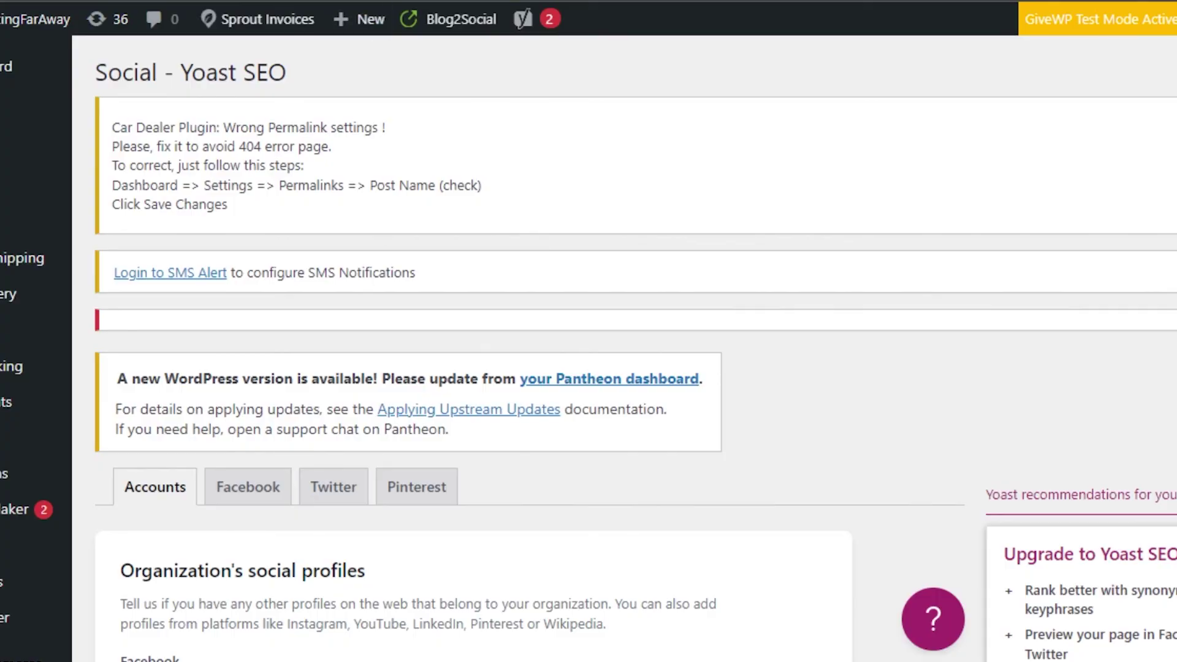
- Scroll the Social page to Save changes and back, then scroll yoast.com to the Premium overview
{"action": "scroll", "coordinate": [588, 343], "scroll_direction": "down", "scroll_amount": 12}
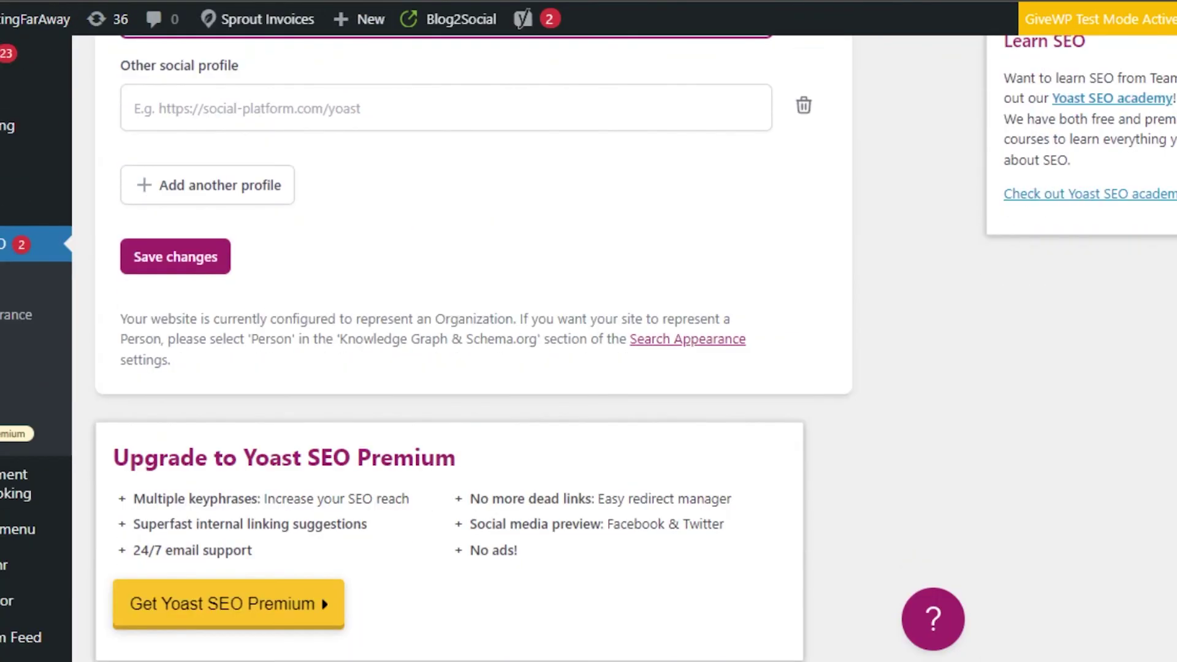
{"action": "scroll", "coordinate": [589, 344], "scroll_direction": "up", "scroll_amount": 12}
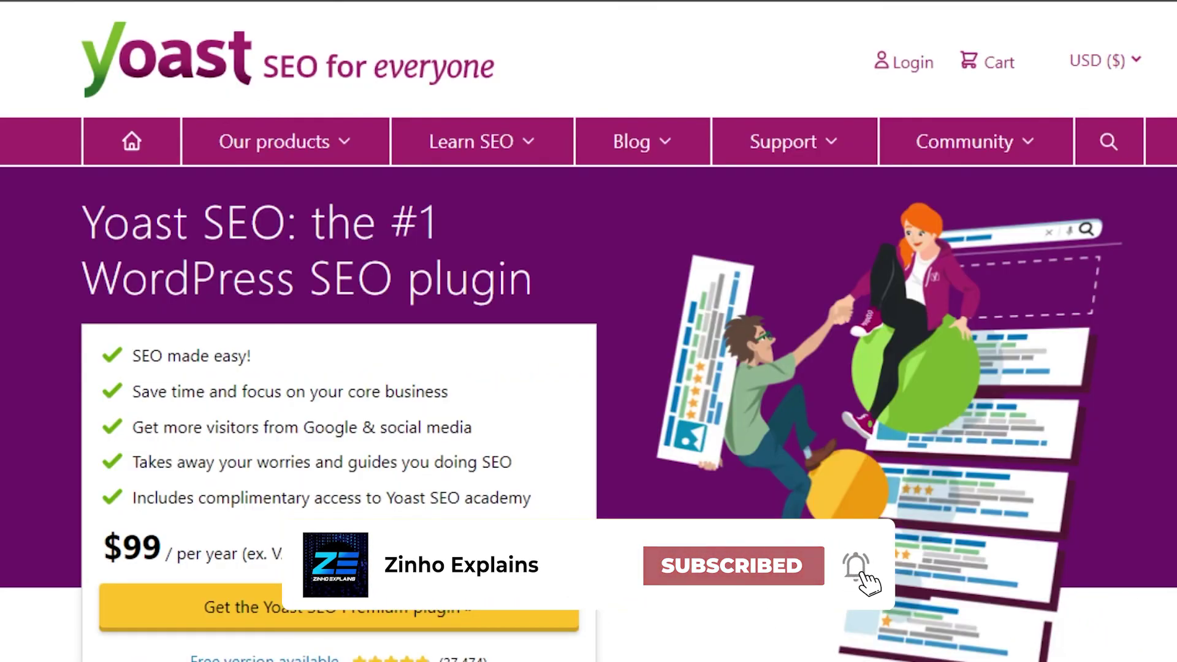
{"action": "scroll", "coordinate": [588, 343], "scroll_direction": "down", "scroll_amount": 20}
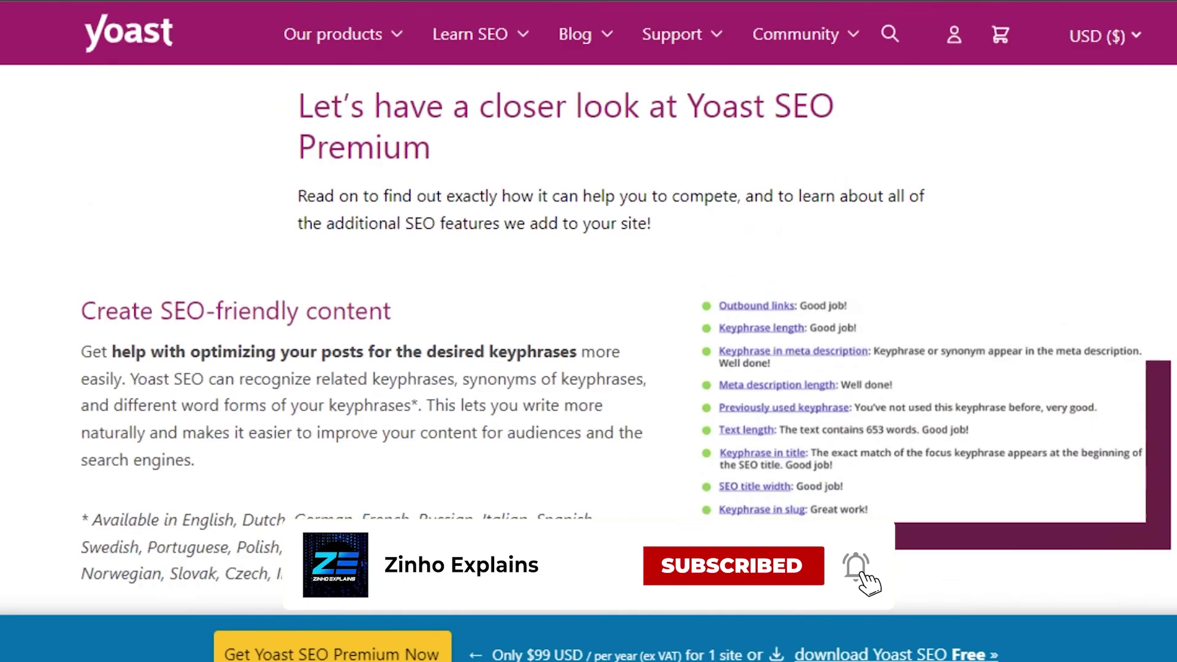